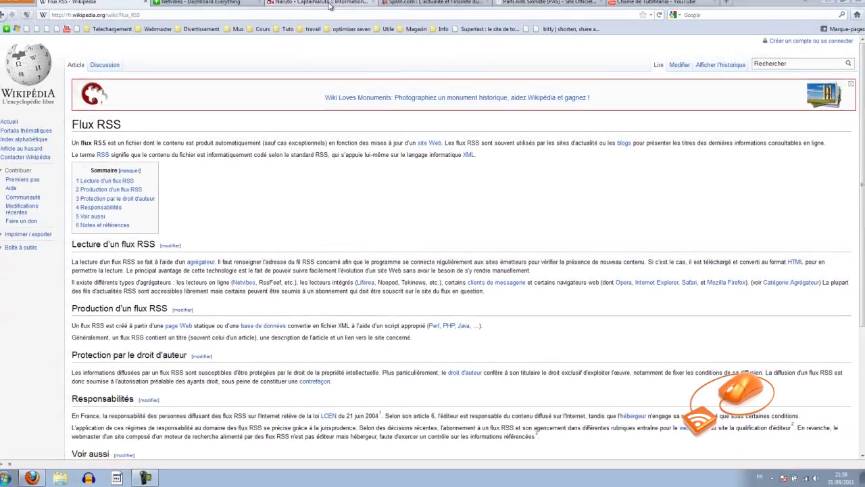
- Look through the open CaptaiNaruto, Spi0n.com and Parti Anti Sioniste sites, and view the Wikipedia article on Flux RSS
{"action": "left_click", "coordinate": [339, 9]}
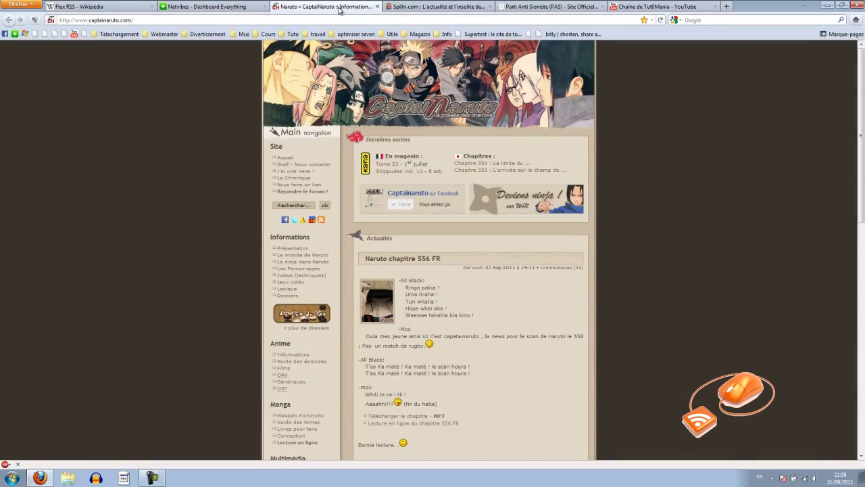
{"action": "left_click", "coordinate": [438, 7]}
{"action": "left_click", "coordinate": [527, 6]}
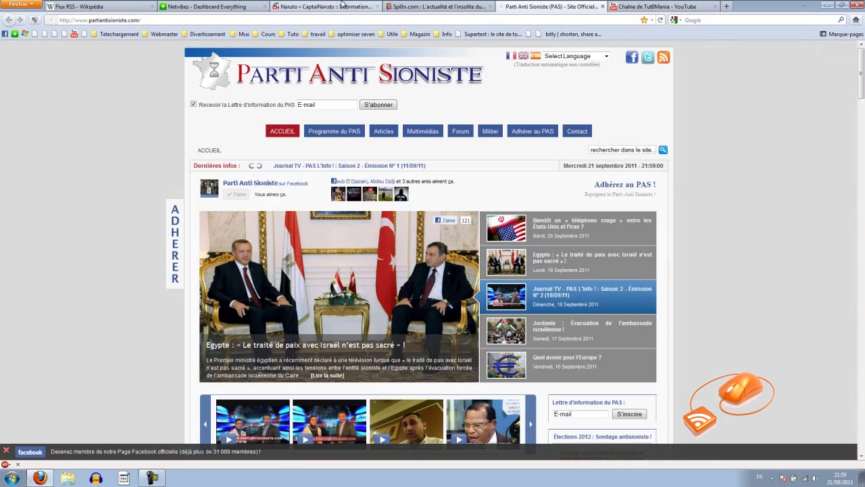
{"action": "left_click", "coordinate": [312, 9]}
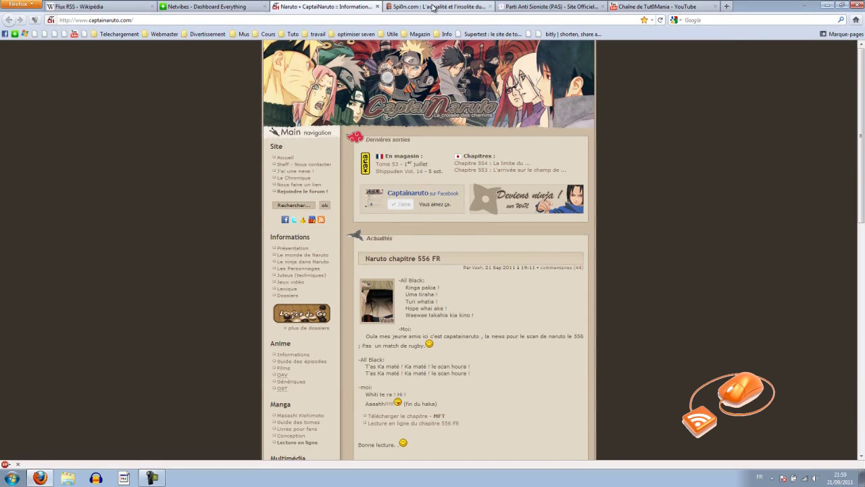
{"action": "left_click", "coordinate": [434, 7]}
{"action": "left_click", "coordinate": [360, 7]}
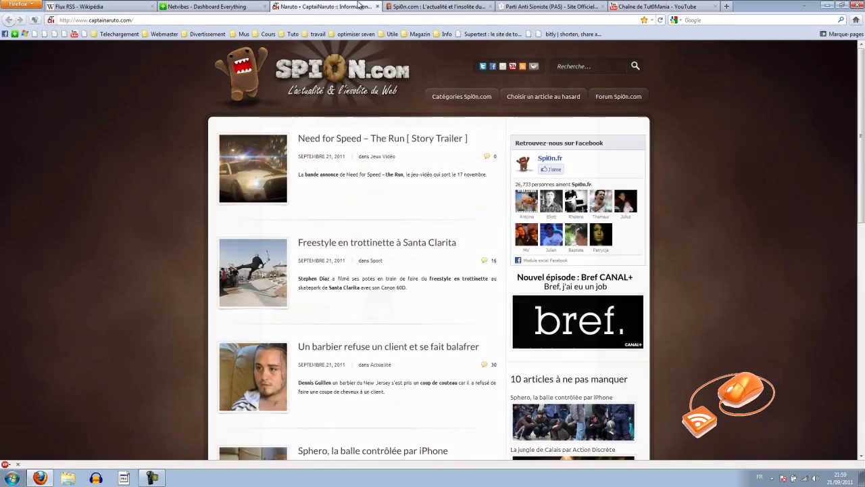
{"action": "left_click", "coordinate": [533, 7]}
{"action": "left_click", "coordinate": [433, 8]}
{"action": "left_click", "coordinate": [344, 8]}
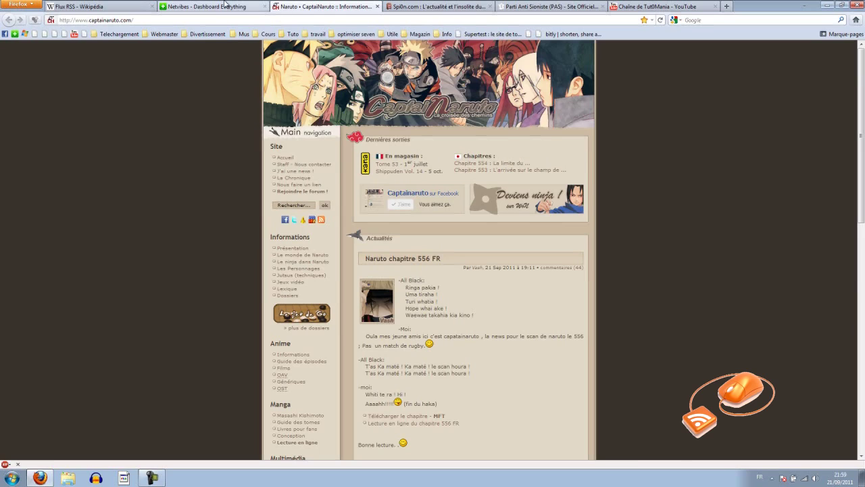
{"action": "left_click", "coordinate": [112, 8]}
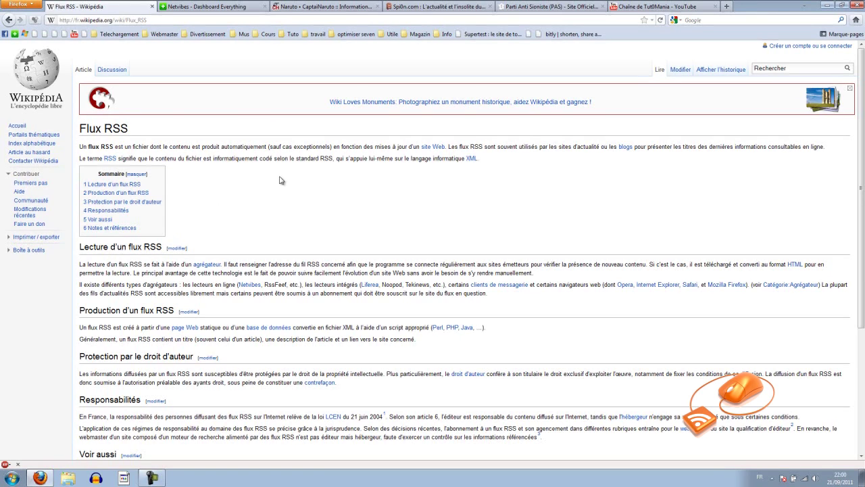
- Go to the Netvibes site, open its account registration page and sign in with Facebook Connect
{"action": "left_click", "coordinate": [204, 8]}
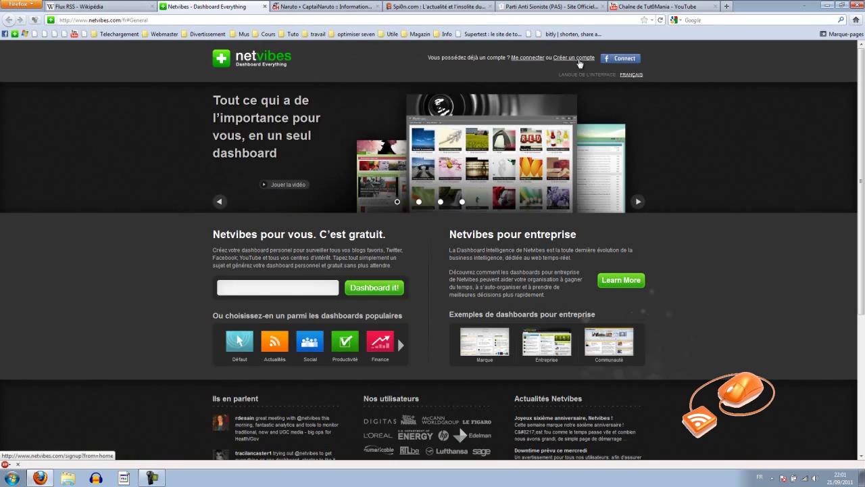
{"action": "left_click", "coordinate": [578, 60]}
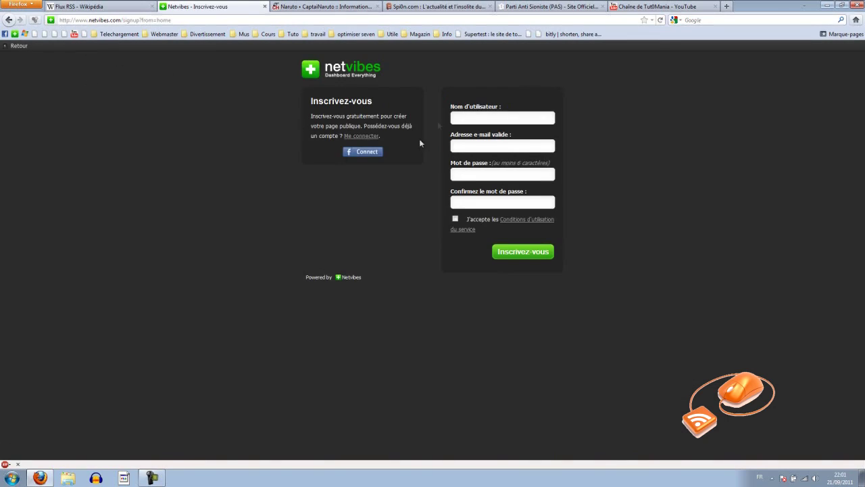
{"action": "left_click", "coordinate": [366, 154]}
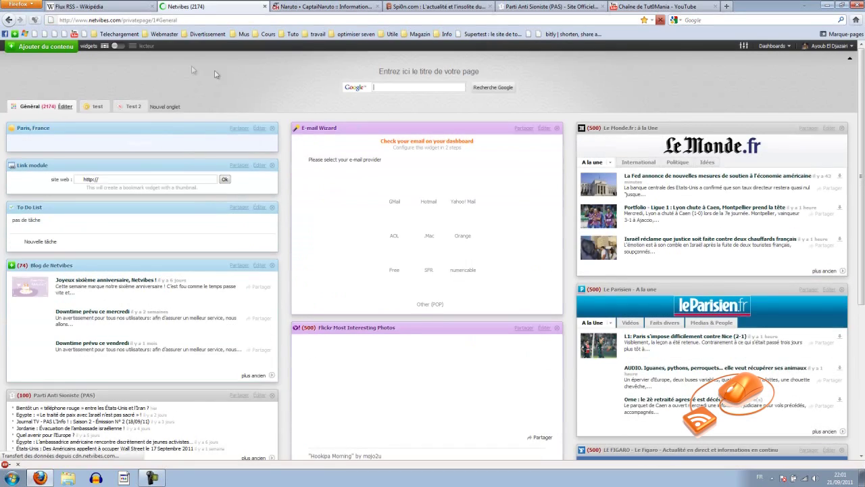
- Delete the Parti Anti Sioniste (PAS) widget from the Général page of the Netvibes dashboard and dismiss the confirmation
{"action": "scroll", "coordinate": [301, 78], "scroll_direction": "down", "scroll_amount": 1}
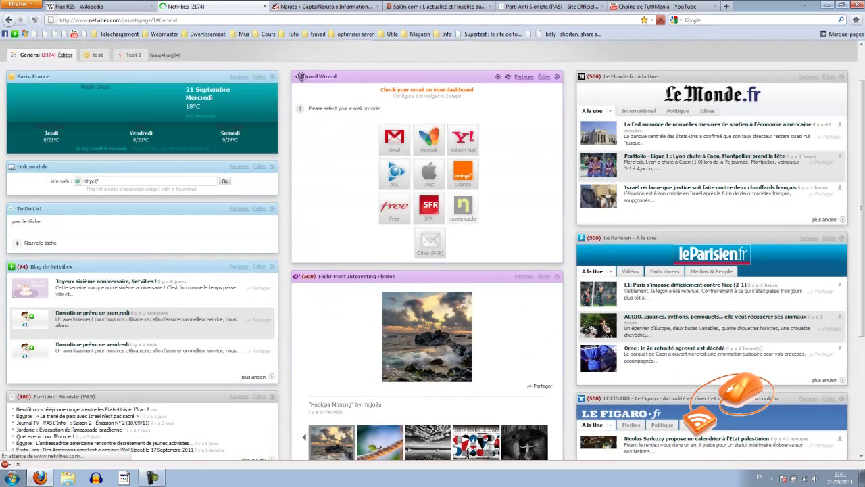
{"action": "scroll", "coordinate": [301, 78], "scroll_direction": "up", "scroll_amount": 1}
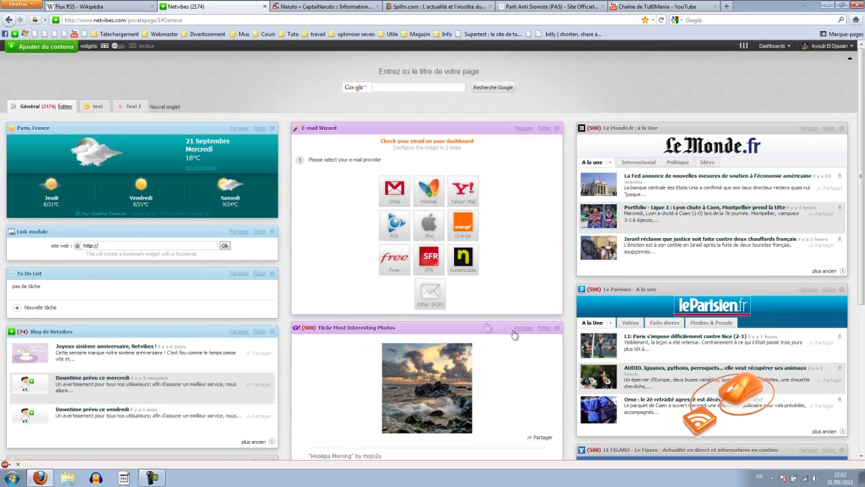
{"action": "scroll", "coordinate": [614, 327], "scroll_direction": "down", "scroll_amount": 3}
{"action": "scroll", "coordinate": [371, 354], "scroll_direction": "up", "scroll_amount": 2}
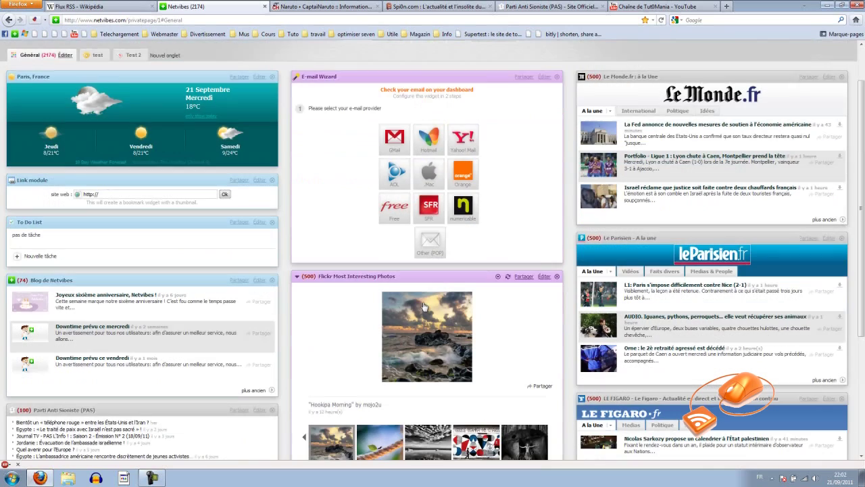
{"action": "left_click", "coordinate": [274, 410]}
{"action": "left_click", "coordinate": [341, 133]}
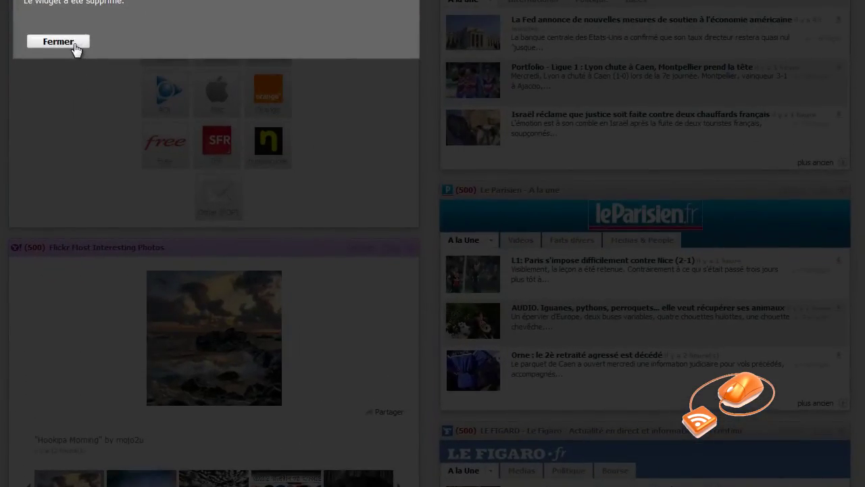
{"action": "left_click", "coordinate": [94, 54]}
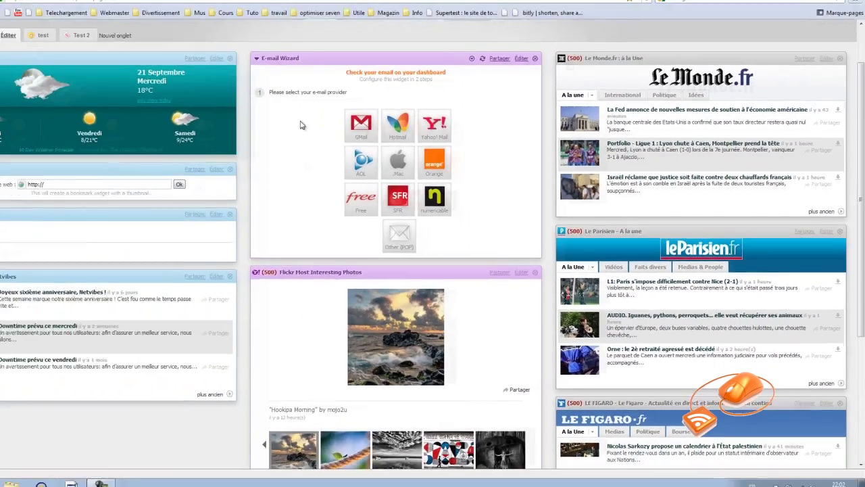
{"action": "scroll", "coordinate": [777, 211], "scroll_direction": "down", "scroll_amount": 1}
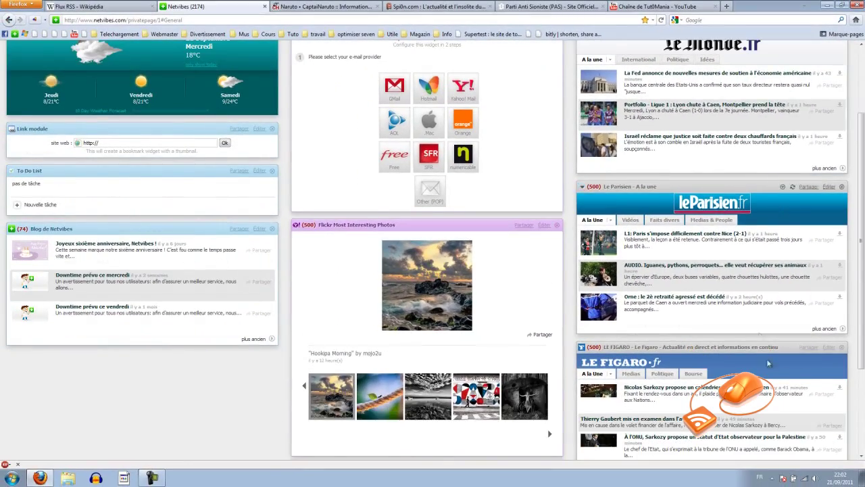
{"action": "scroll", "coordinate": [778, 210], "scroll_direction": "down", "scroll_amount": 1}
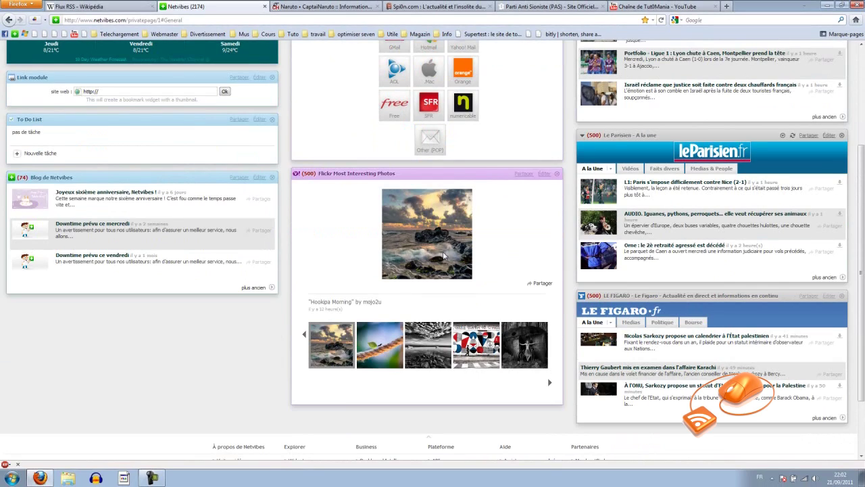
{"action": "scroll", "coordinate": [74, 173], "scroll_direction": "up", "scroll_amount": 2}
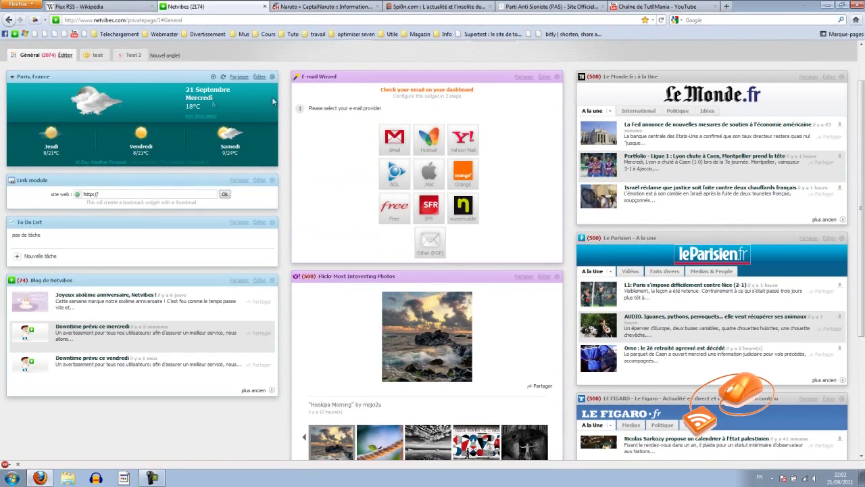
{"action": "scroll", "coordinate": [80, 68], "scroll_direction": "up", "scroll_amount": 1}
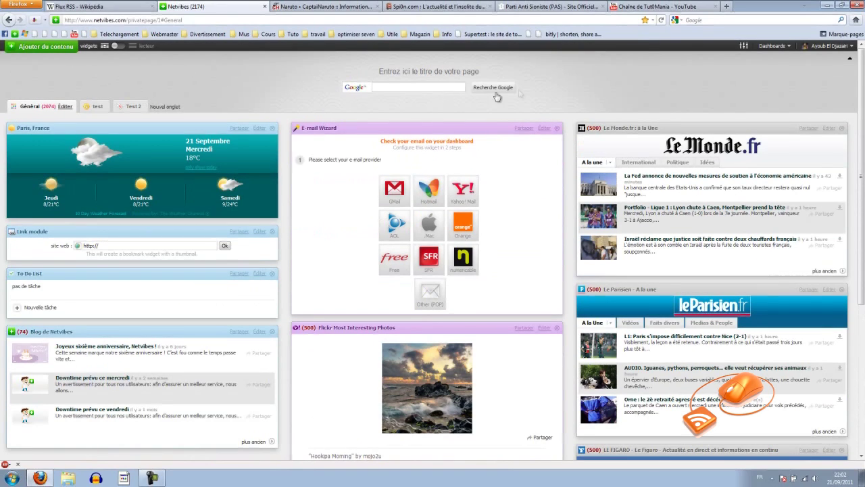
- Open the RSS feed of the CaptaiNaruto site, subscribe to it with Netvibes and add it to the dashboard
{"action": "left_click", "coordinate": [325, 8]}
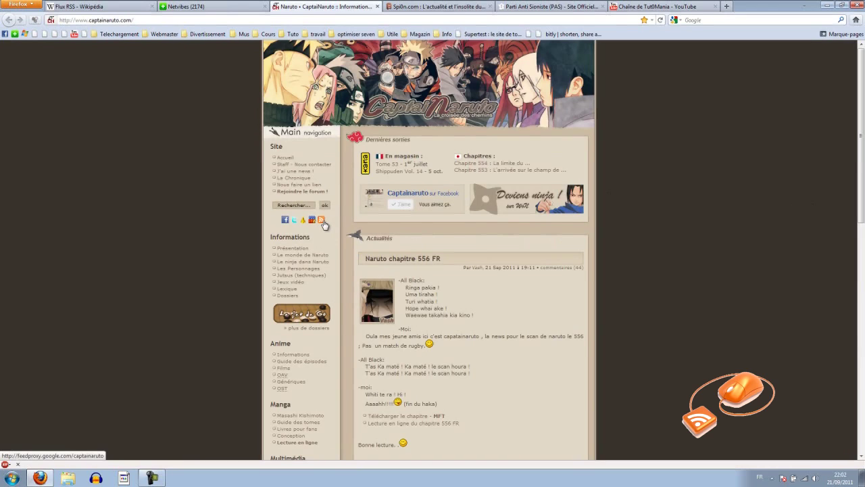
{"action": "left_click", "coordinate": [322, 221]}
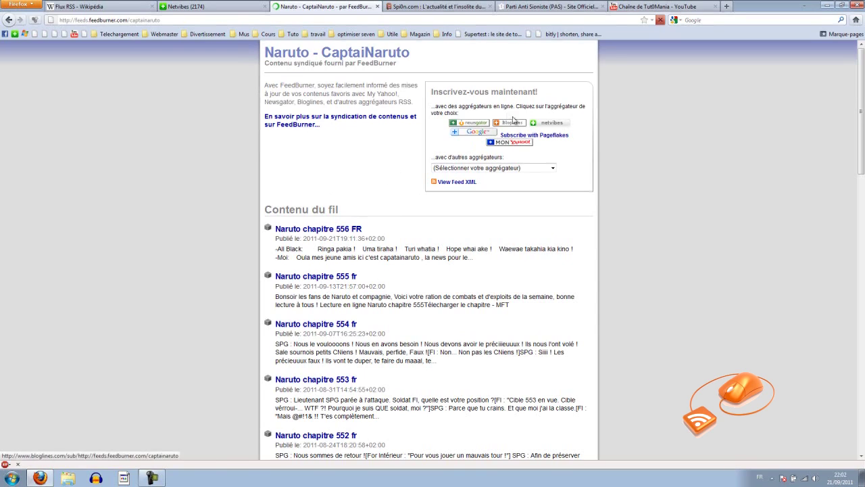
{"action": "left_click", "coordinate": [557, 127]}
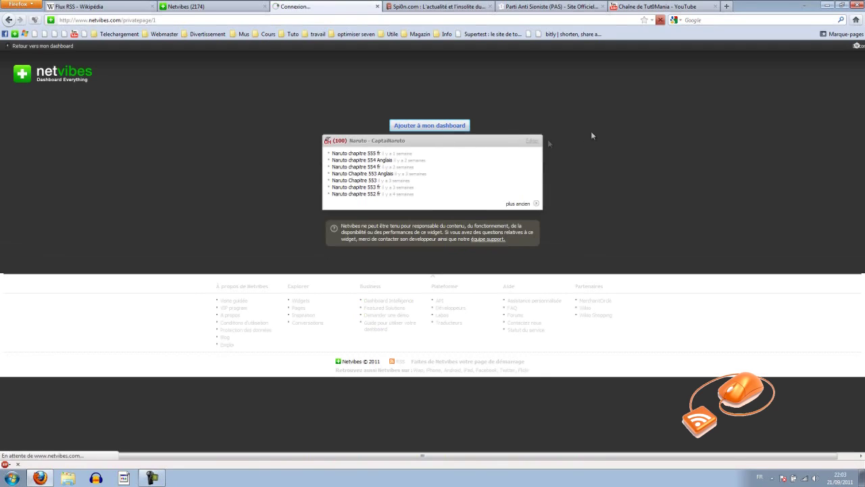
{"action": "left_click", "coordinate": [456, 124]}
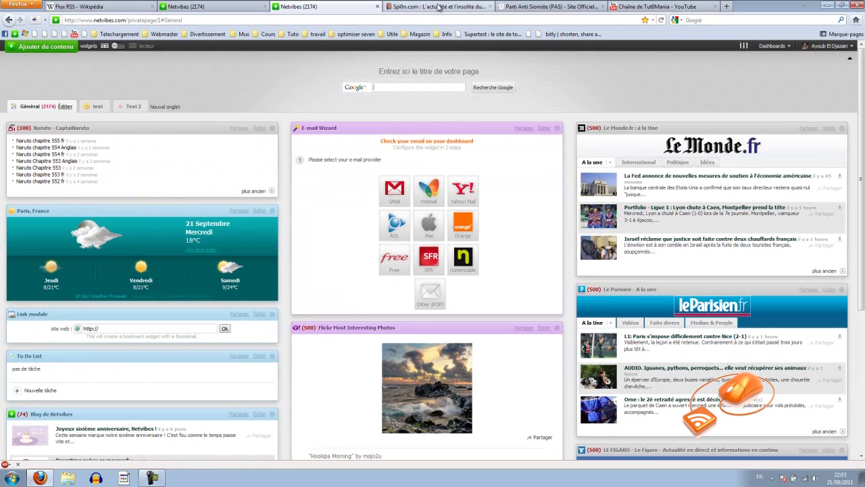
- Open the Spi0n.com RSS feed, choose Netvibes as the subscription reader, subscribe and add the feed to the dashboard
{"action": "left_click", "coordinate": [439, 7]}
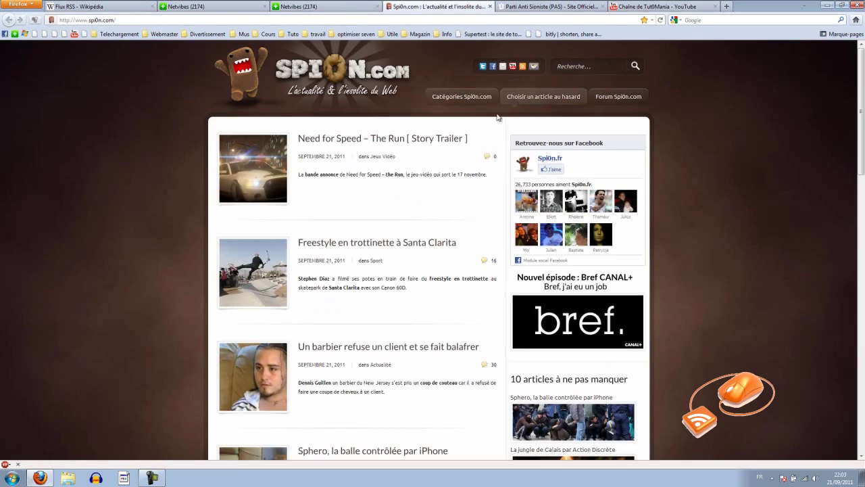
{"action": "left_click", "coordinate": [523, 68]}
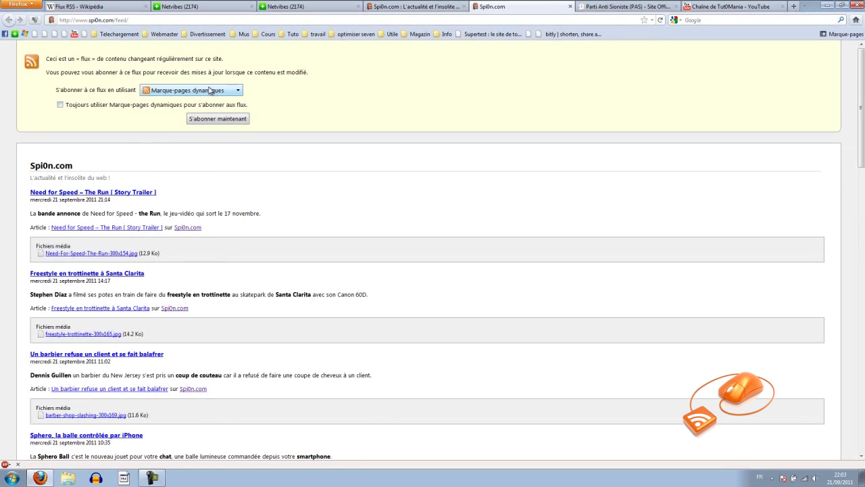
{"action": "left_click", "coordinate": [228, 96]}
{"action": "left_click", "coordinate": [191, 129]}
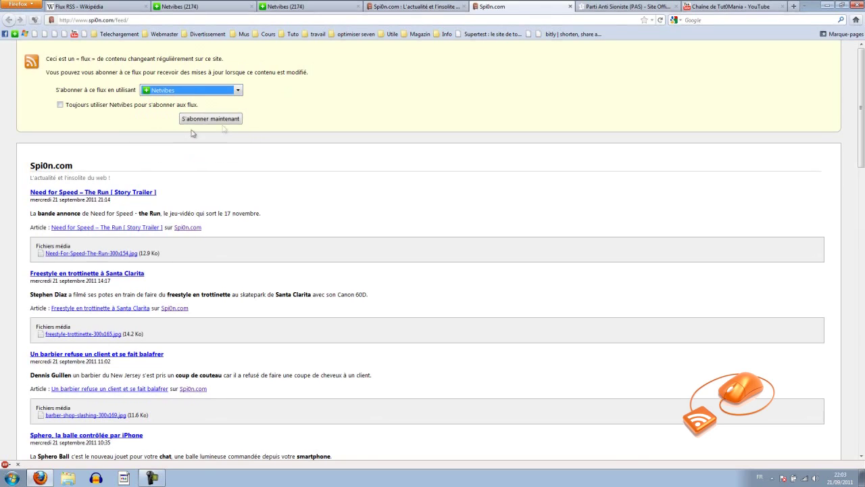
{"action": "left_click", "coordinate": [220, 92]}
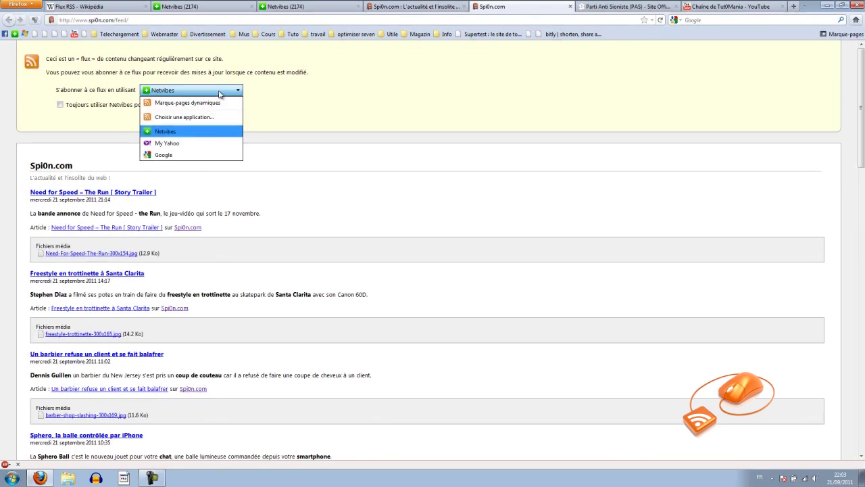
{"action": "left_click", "coordinate": [183, 132]}
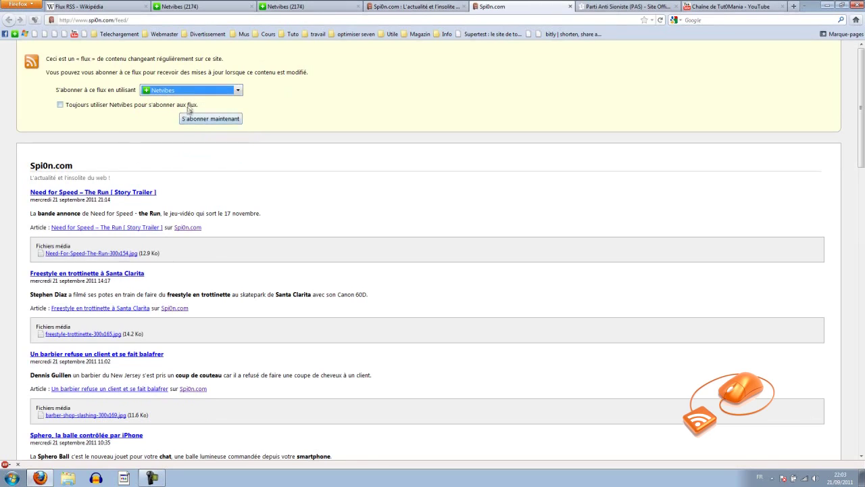
{"action": "left_click", "coordinate": [224, 94]}
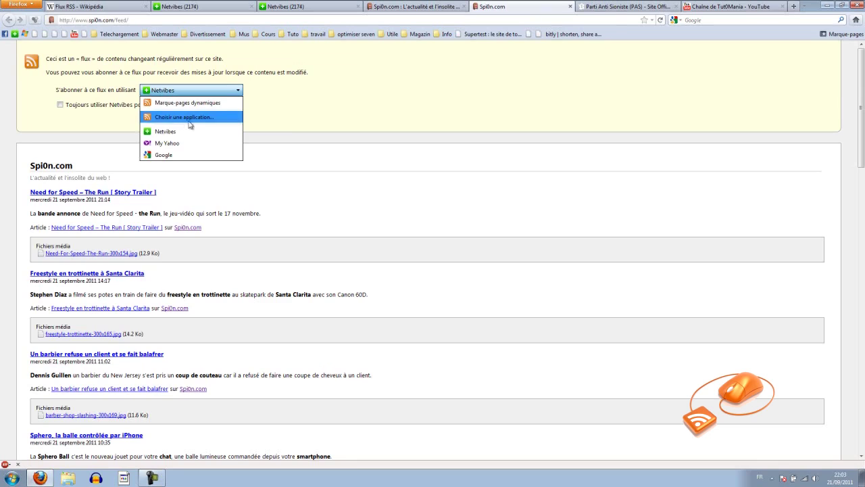
{"action": "left_click", "coordinate": [192, 131]}
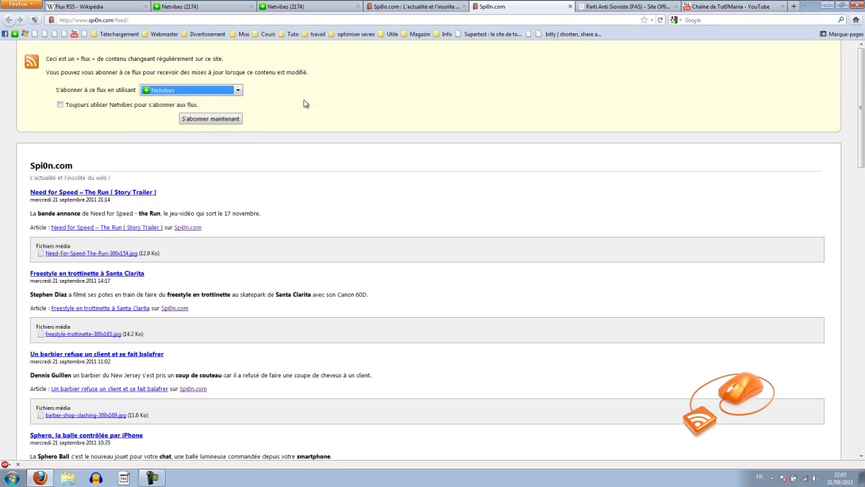
{"action": "left_click", "coordinate": [210, 121]}
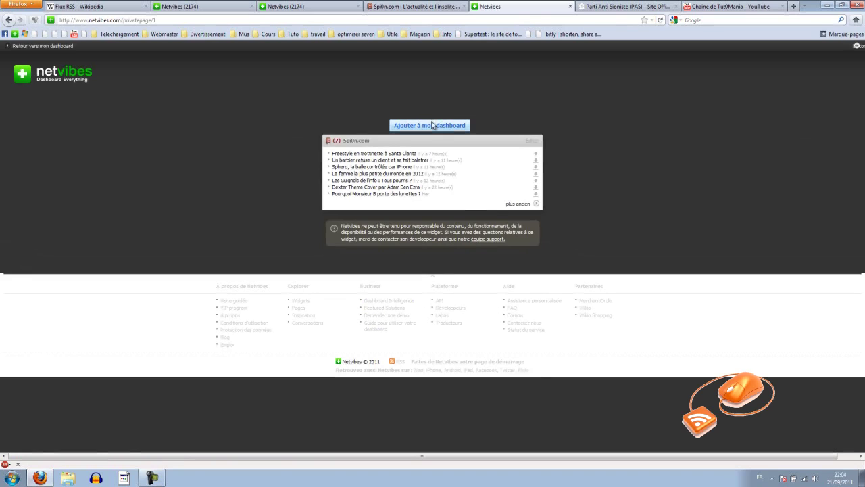
{"action": "left_click", "coordinate": [424, 126]}
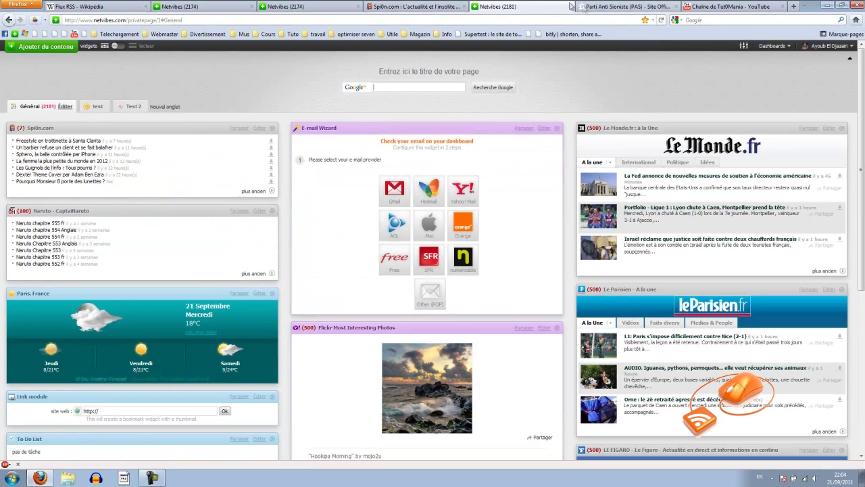
- Open the RSS feed of the Parti Anti Sioniste site and copy its web address
{"action": "left_click", "coordinate": [604, 8]}
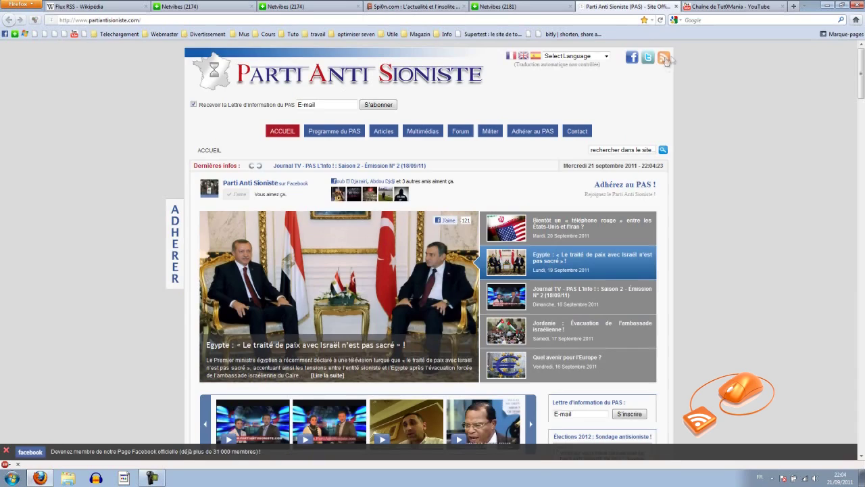
{"action": "left_click", "coordinate": [664, 60]}
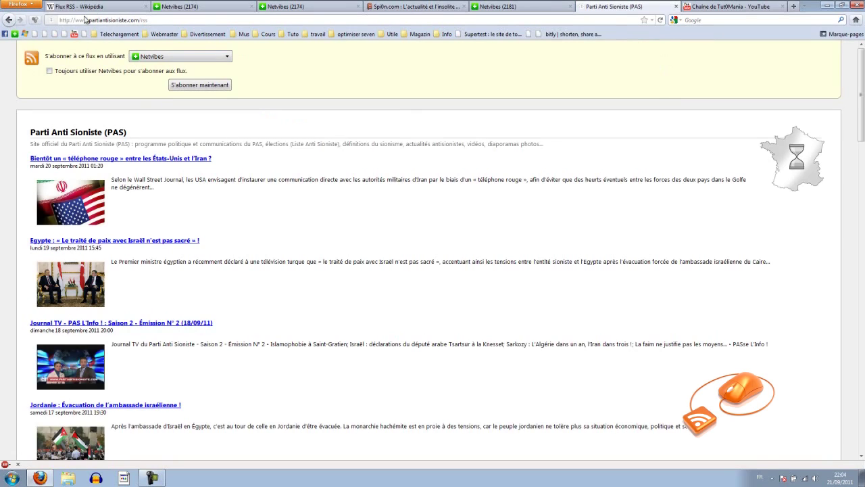
{"action": "left_click_drag", "start_coordinate": [151, 20], "coordinate": [61, 20]}
{"action": "key", "text": "ctrl+c"}
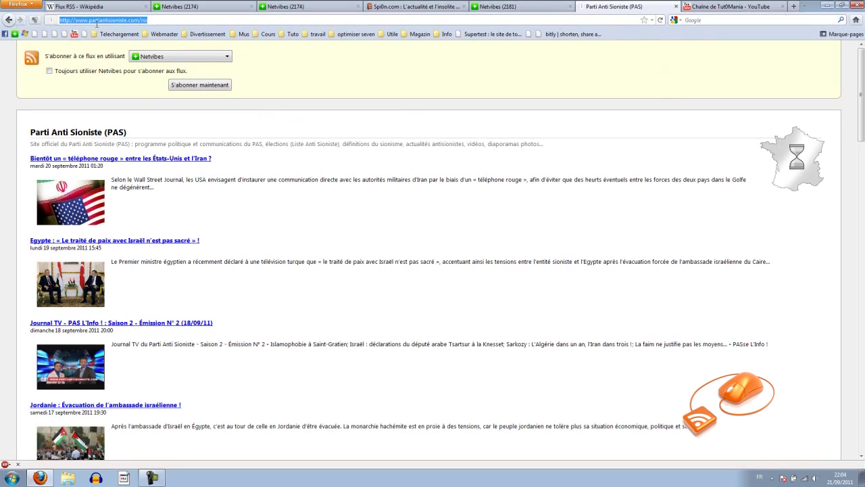
{"action": "right_click", "coordinate": [98, 22]}
{"action": "left_click", "coordinate": [135, 52]}
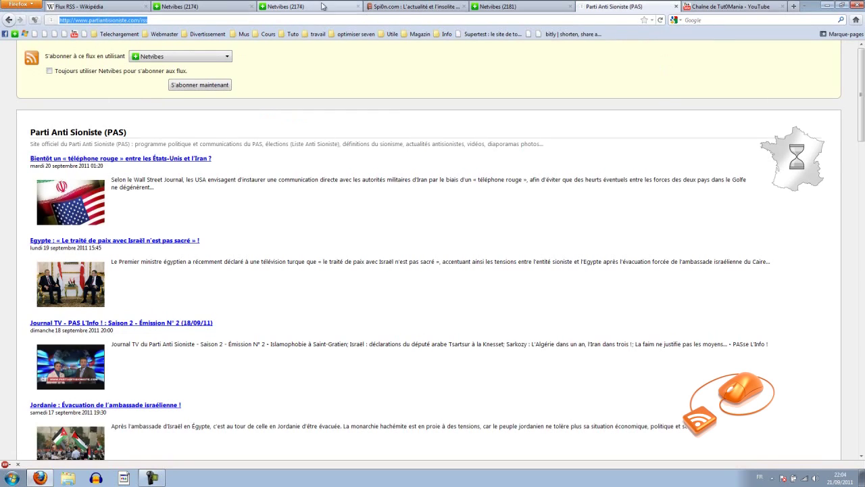
{"action": "left_click", "coordinate": [503, 6]}
{"action": "middle_click", "coordinate": [504, 6]}
{"action": "left_click", "coordinate": [318, 10]}
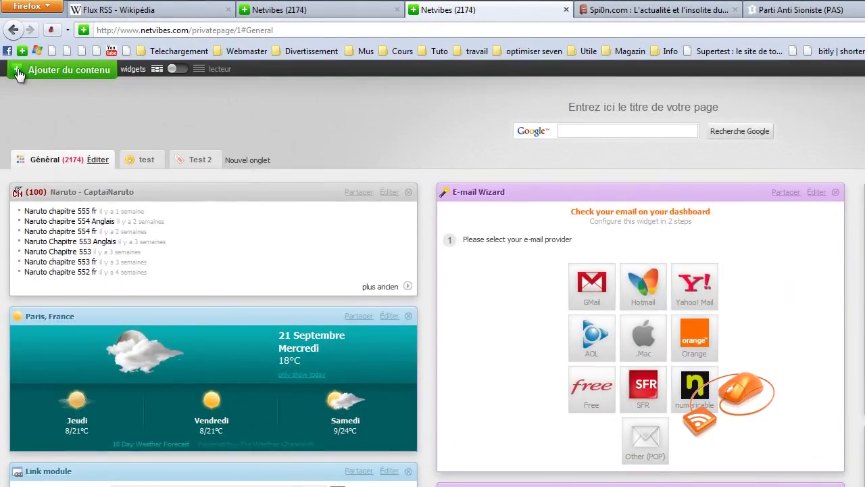
{"action": "left_click", "coordinate": [20, 63]}
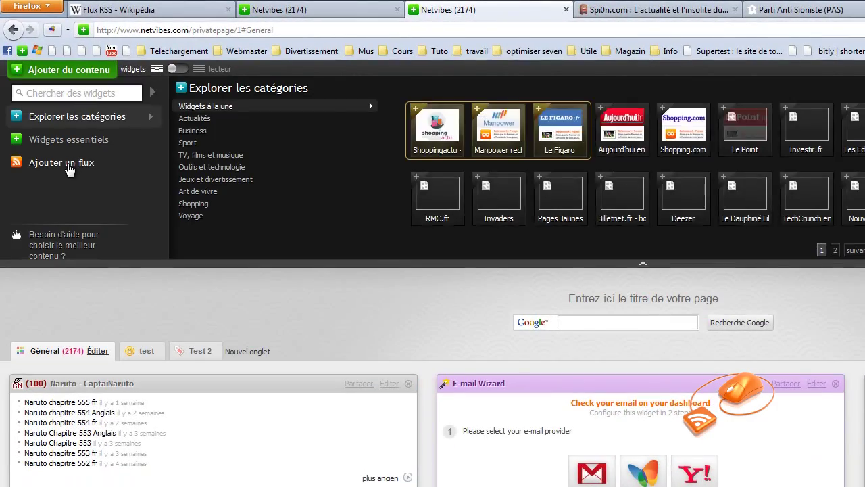
{"action": "left_click", "coordinate": [69, 169]}
{"action": "right_click", "coordinate": [224, 132]}
{"action": "left_click", "coordinate": [256, 192]}
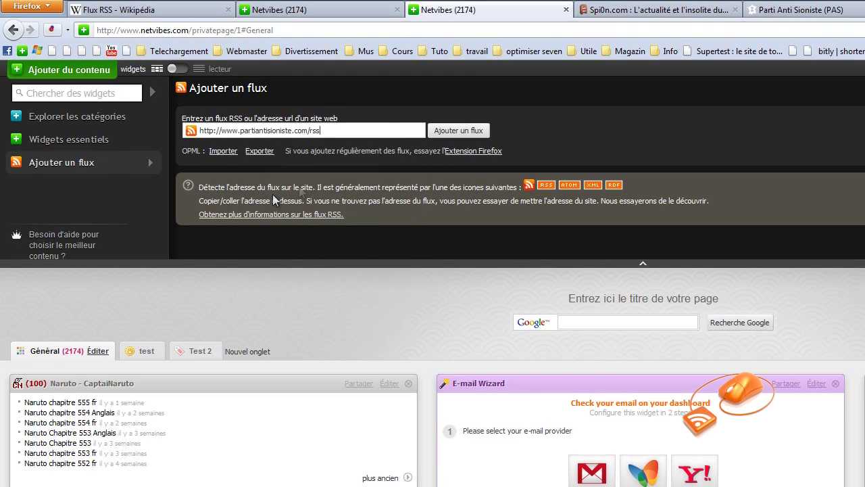
{"action": "left_click", "coordinate": [458, 130]}
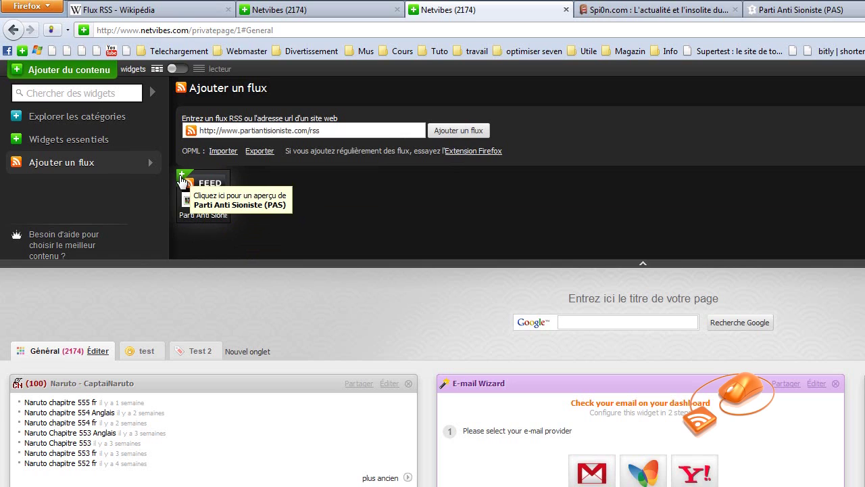
{"action": "left_click_drag", "start_coordinate": [181, 181], "coordinate": [208, 403]}
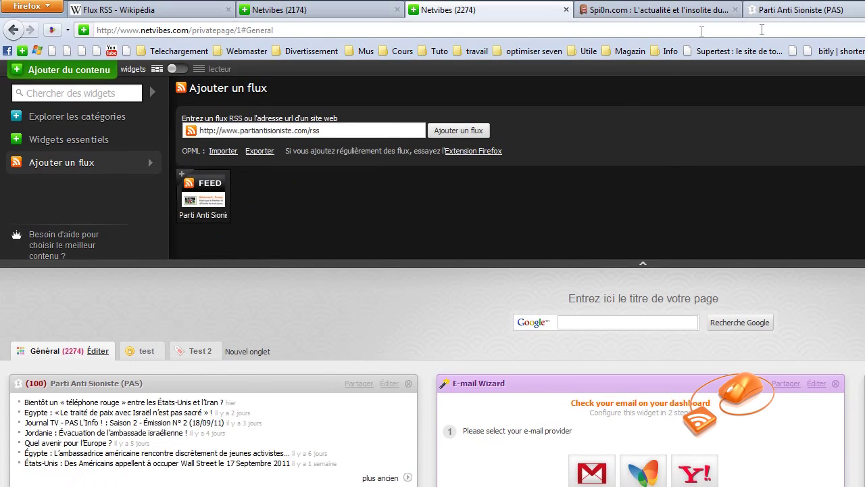
- Close the duplicate Netvibes page, then reload the remaining dashboard and mark all Spi0n.com items as read
{"action": "left_click", "coordinate": [565, 10]}
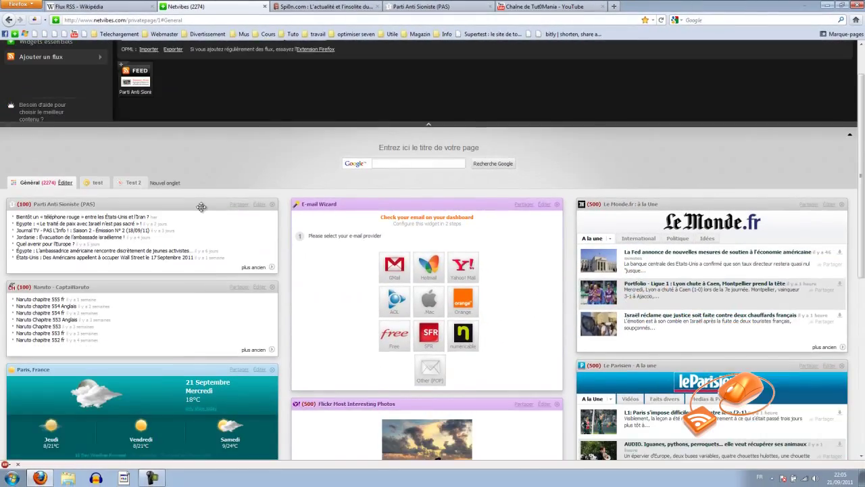
{"action": "scroll", "coordinate": [304, 314], "scroll_direction": "down", "scroll_amount": 2}
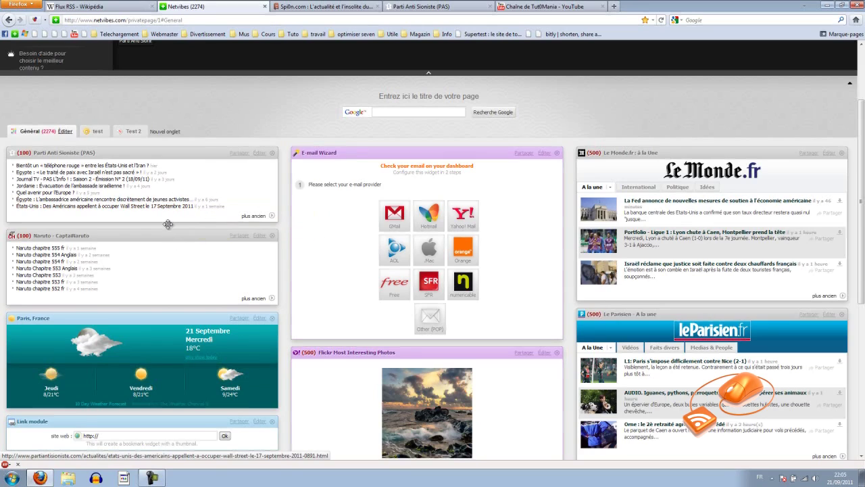
{"action": "left_click", "coordinate": [660, 20]}
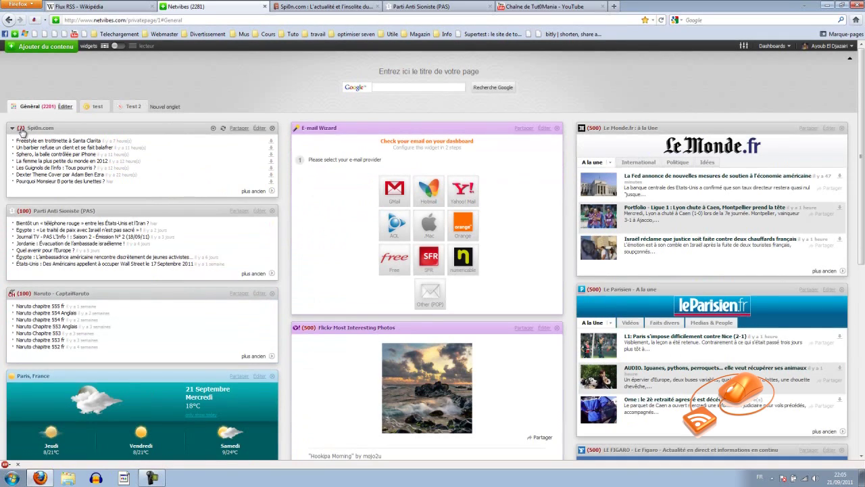
{"action": "left_click", "coordinate": [21, 129]}
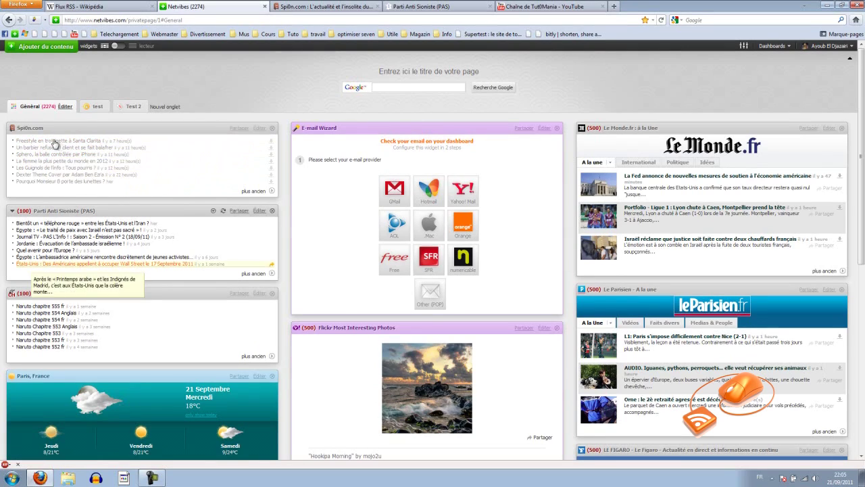
- Retitle the Spi0n.com widget as Spi0n, trying its post date and detailed display options off and on before saving
{"action": "left_click", "coordinate": [260, 128]}
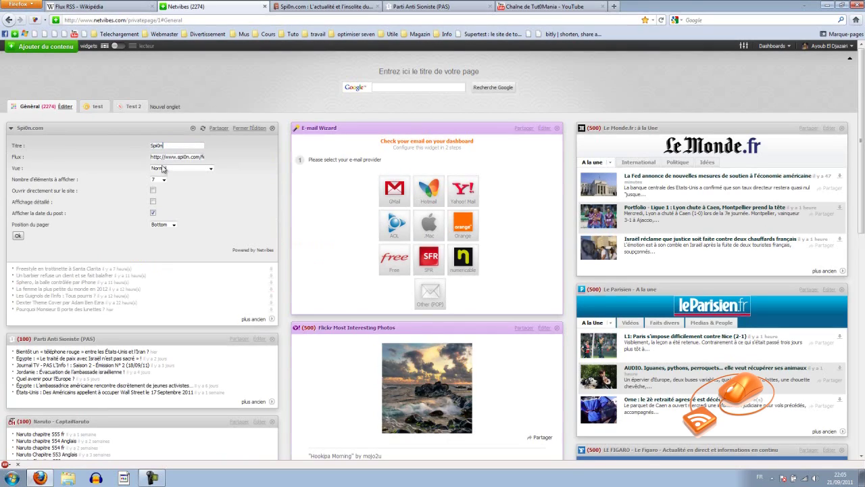
{"action": "left_click", "coordinate": [153, 213]}
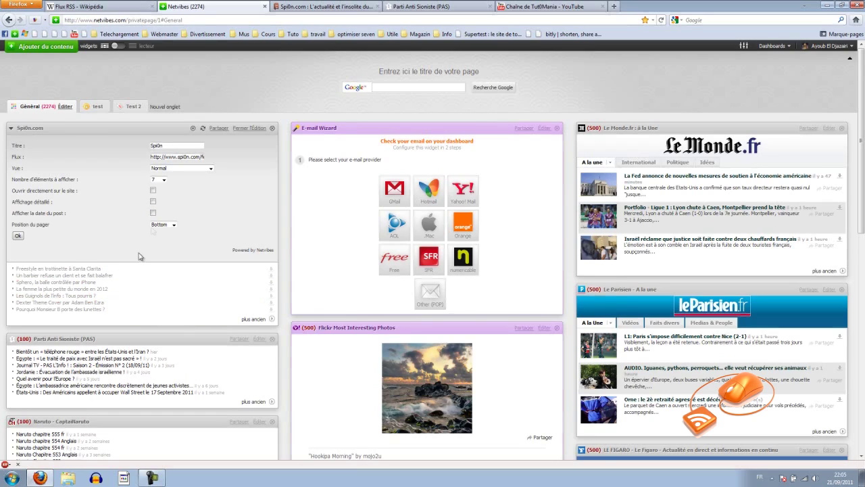
{"action": "left_click", "coordinate": [153, 214]}
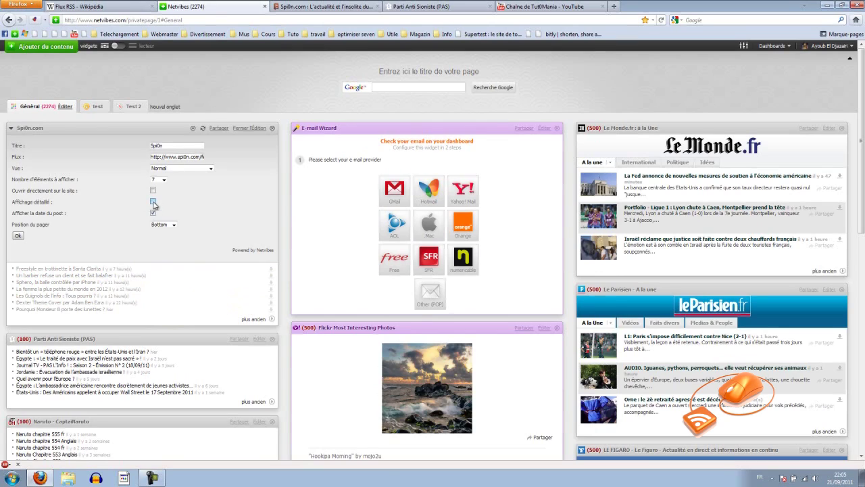
{"action": "left_click", "coordinate": [152, 202]}
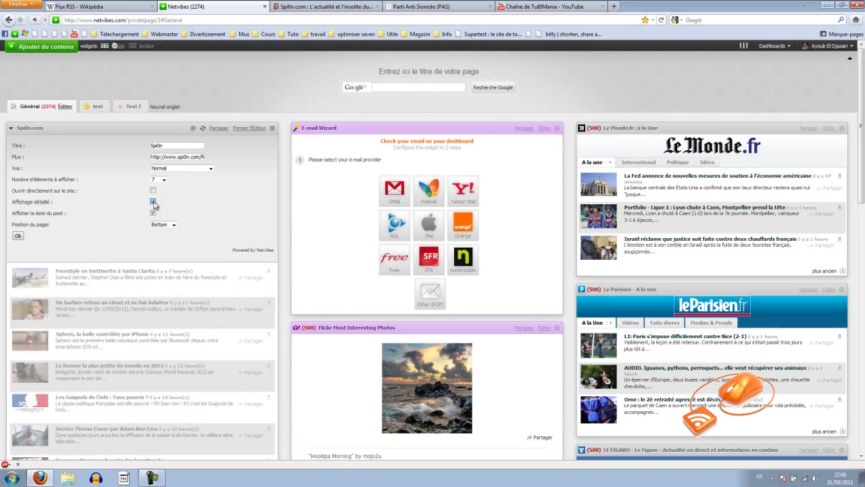
{"action": "left_click", "coordinate": [154, 202]}
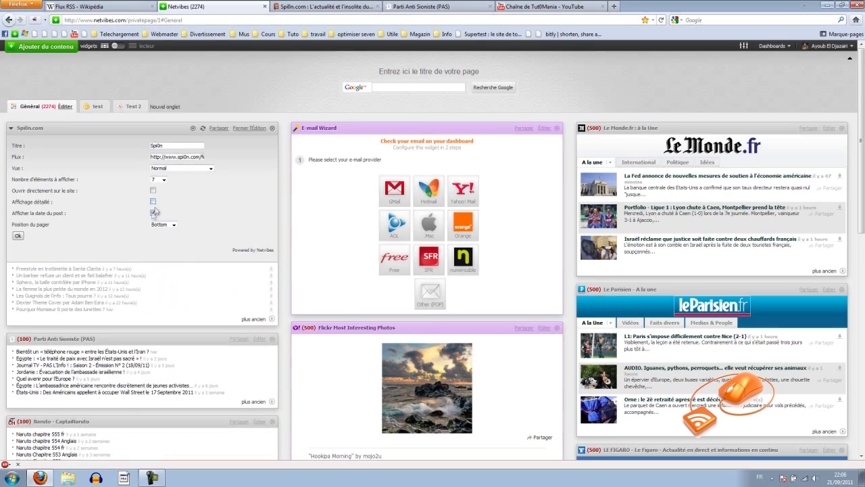
{"action": "left_click", "coordinate": [18, 236]}
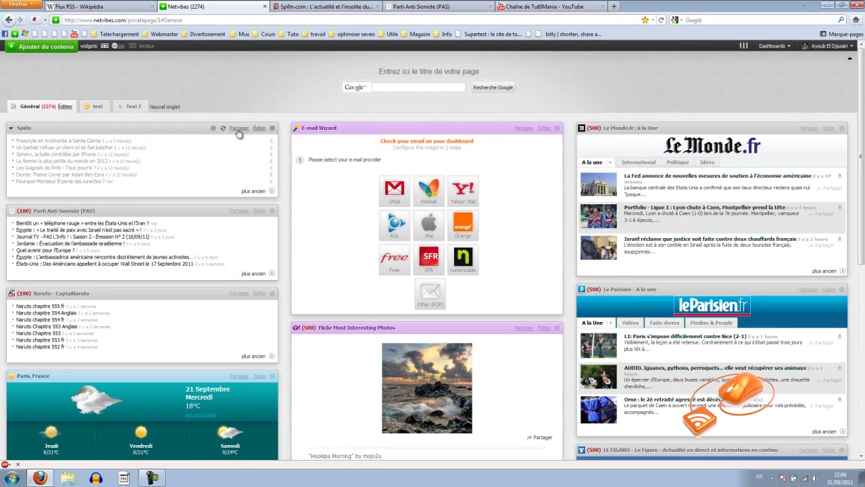
- Reorder the first column so that the Parti Anti Sioniste (PAS) widget sits above the Spi0n widget
{"action": "left_click_drag", "start_coordinate": [155, 130], "coordinate": [135, 294]}
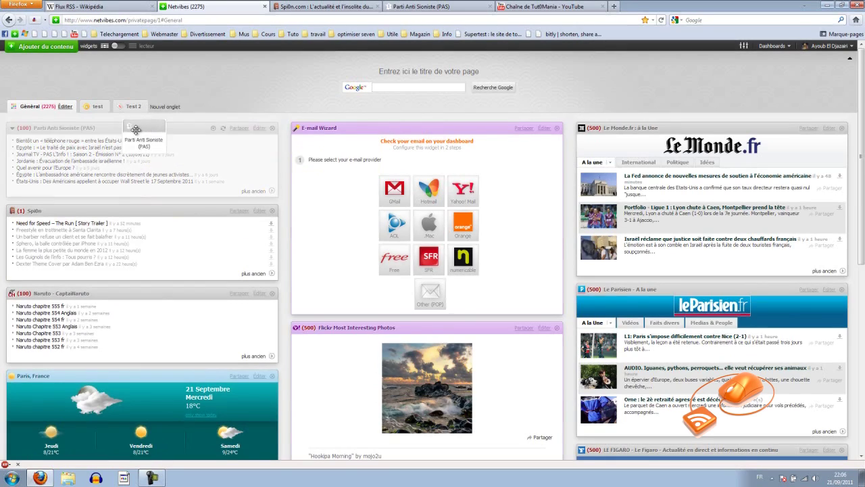
{"action": "right_click", "coordinate": [124, 108]}
{"action": "left_click", "coordinate": [189, 89]}
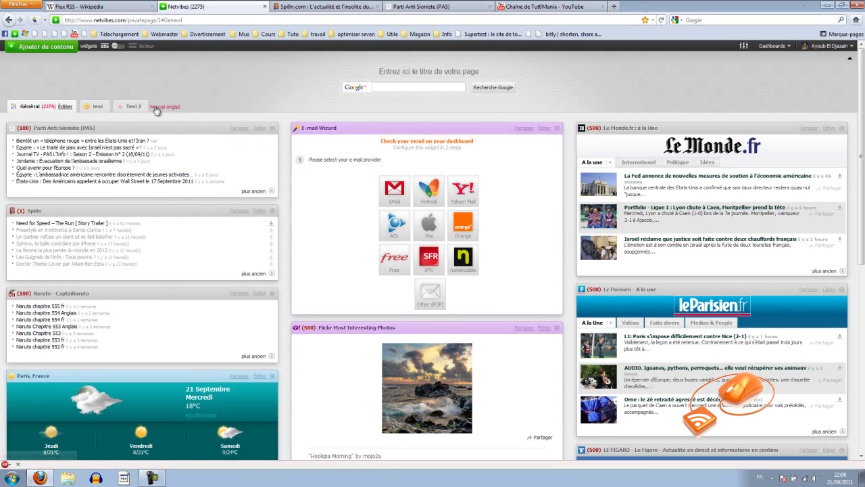
- Create a new dashboard page named Actu
{"action": "left_click", "coordinate": [156, 107]}
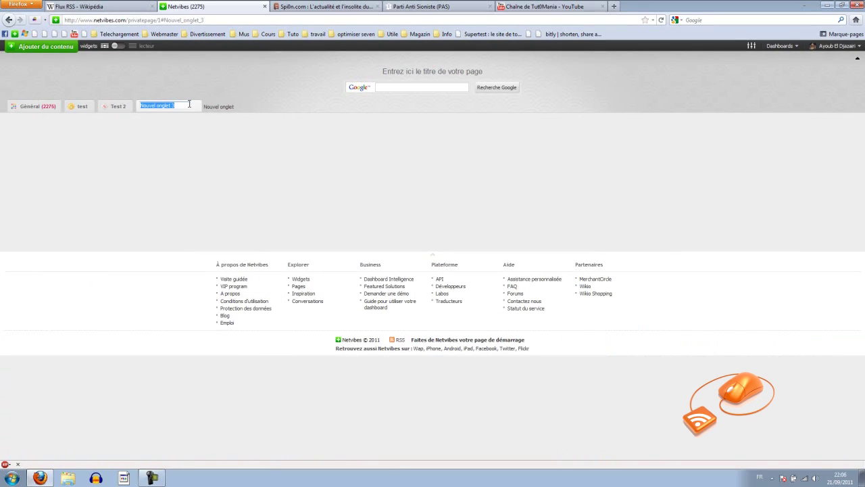
{"action": "type", "text": "Actu"}
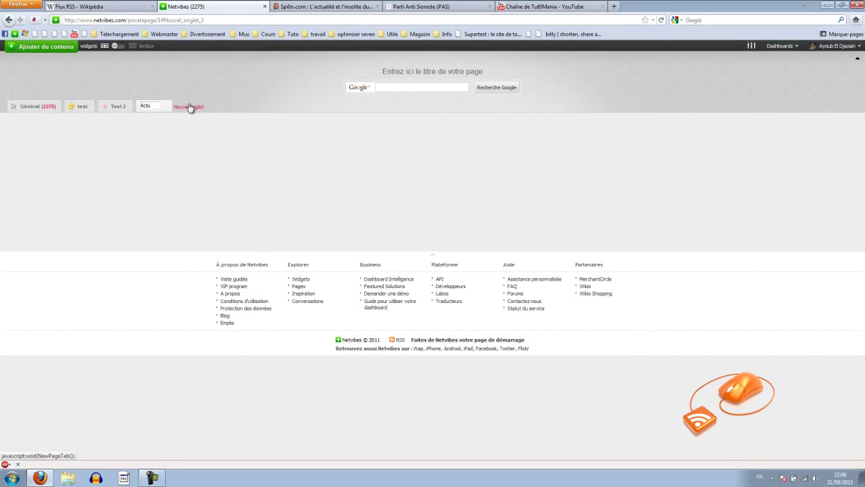
{"action": "key", "text": "Return"}
- Give the Actu page the yellow note icon and close its page options
{"action": "left_click", "coordinate": [163, 107]}
{"action": "left_click", "coordinate": [14, 140]}
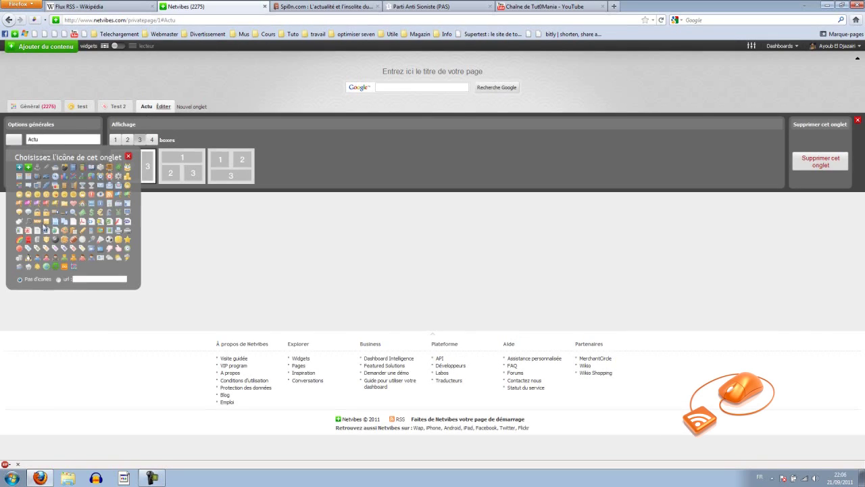
{"action": "left_click", "coordinate": [48, 223]}
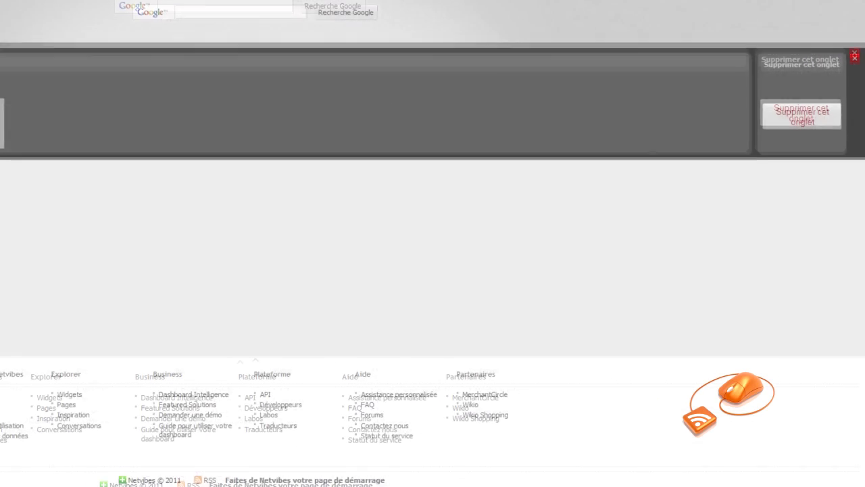
{"action": "left_click", "coordinate": [854, 46]}
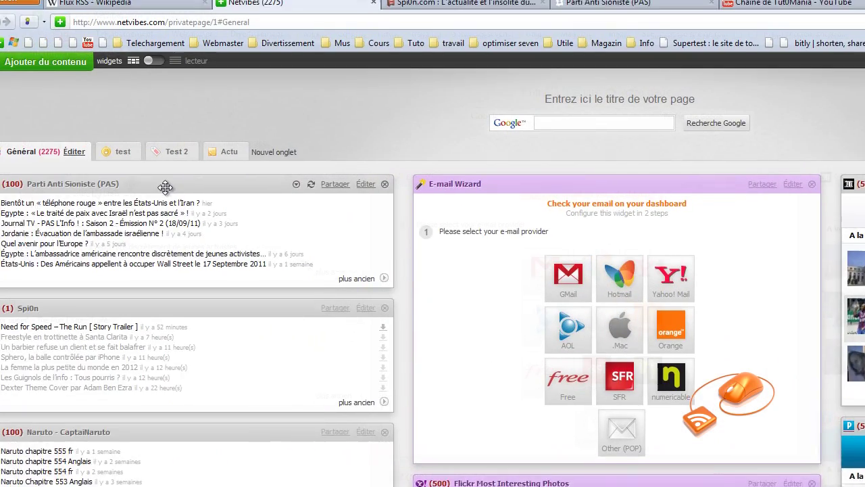
- Move the Parti Anti Sioniste (PAS) widget from Général to the Actu page and open that page
{"action": "left_click_drag", "start_coordinate": [192, 194], "coordinate": [261, 162]}
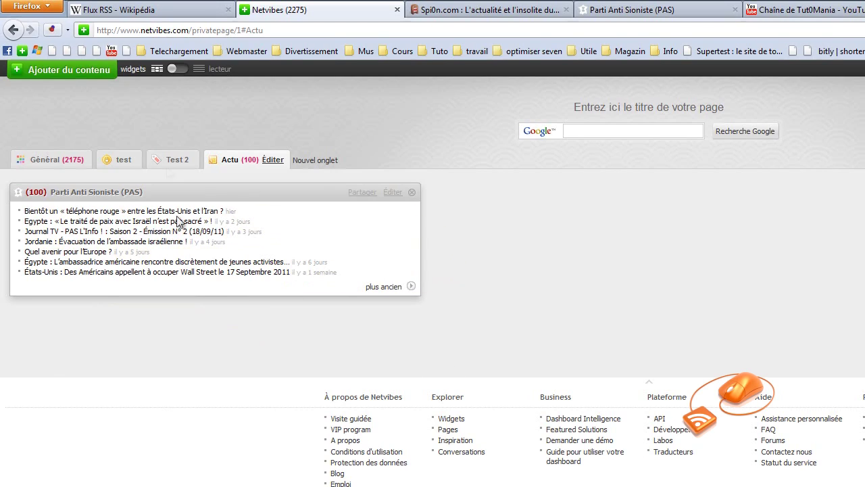
{"action": "left_click", "coordinate": [223, 160]}
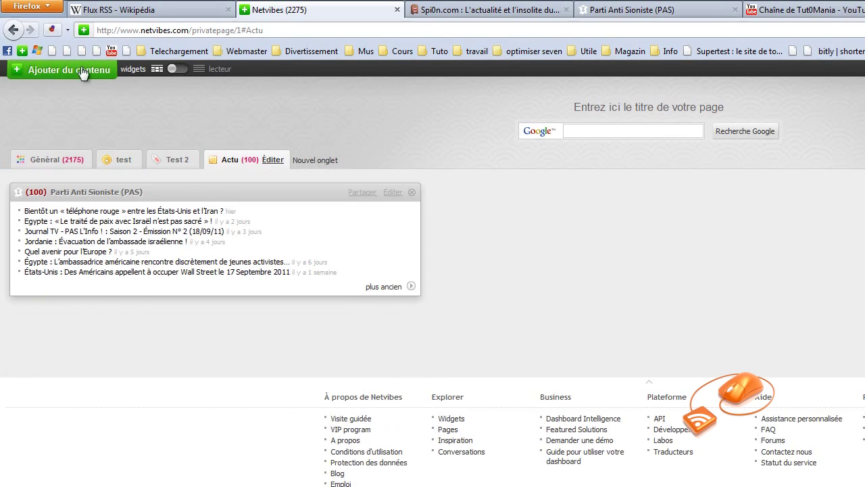
- Add the Deezer widget from the featured widgets to the Actu page
{"action": "left_click", "coordinate": [83, 71]}
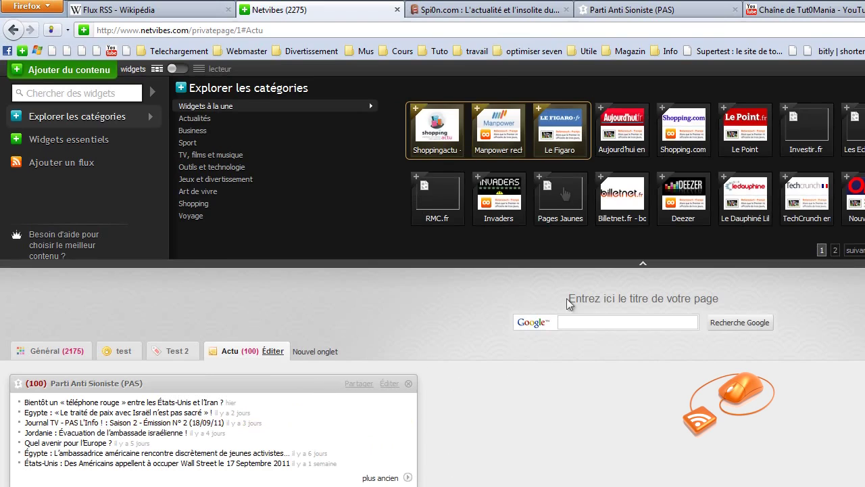
{"action": "left_click", "coordinate": [684, 200]}
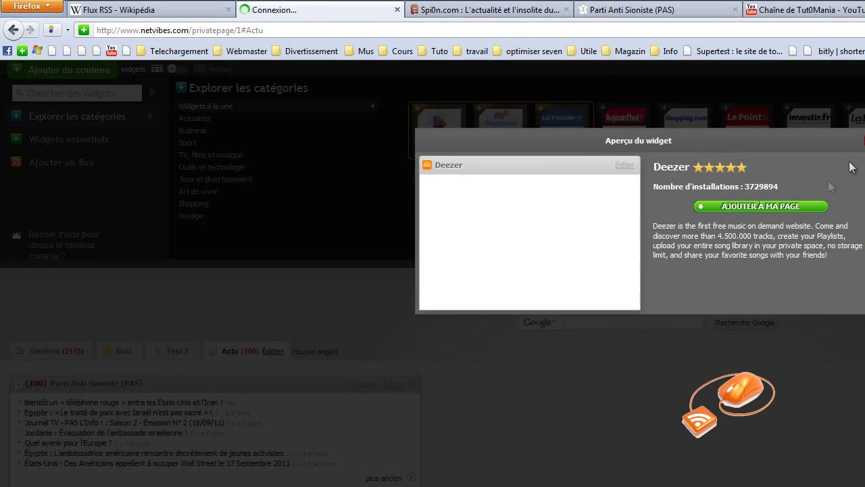
{"action": "left_click", "coordinate": [745, 206]}
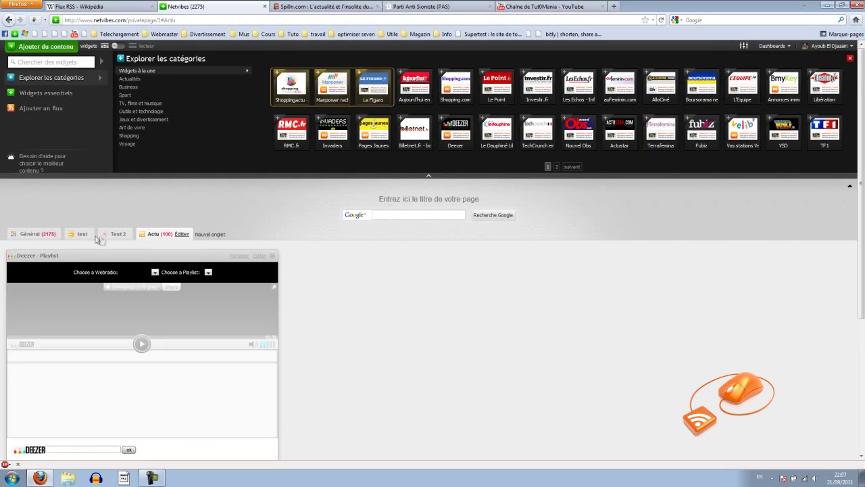
- Return to the Général page and look over its widgets
{"action": "left_click", "coordinate": [29, 235]}
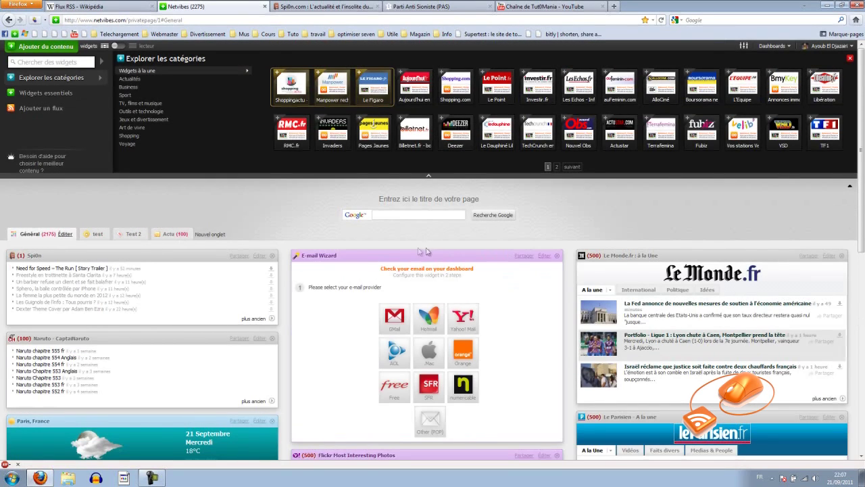
{"action": "scroll", "coordinate": [476, 241], "scroll_direction": "down", "scroll_amount": 4}
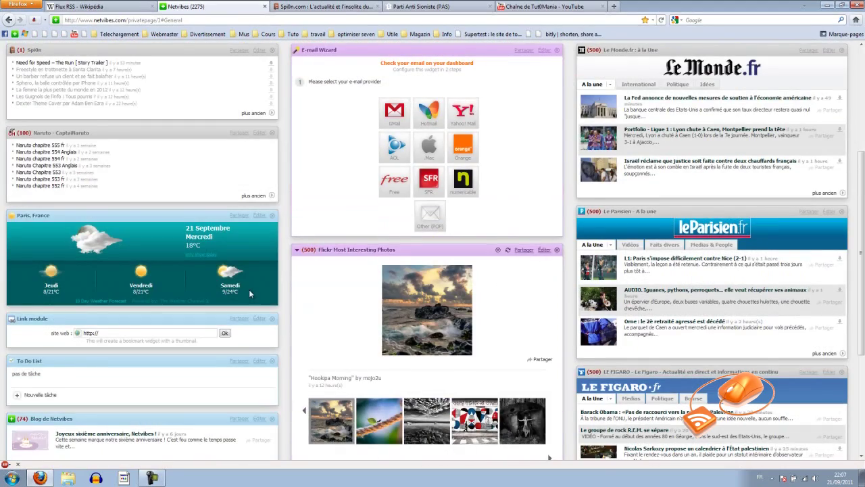
{"action": "scroll", "coordinate": [103, 275], "scroll_direction": "up", "scroll_amount": 3}
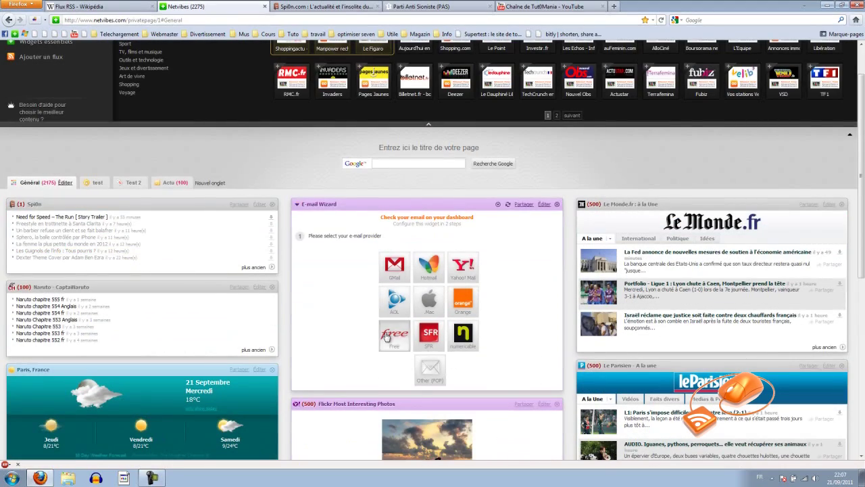
{"action": "scroll", "coordinate": [312, 188], "scroll_direction": "up", "scroll_amount": 1}
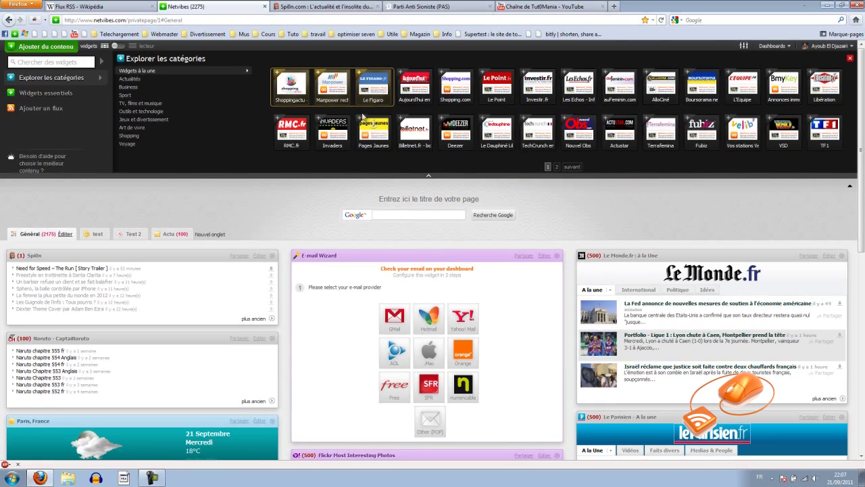
- Place the featured Pages Jaunes widget in the middle column of the Actu page
{"action": "left_click", "coordinate": [165, 235]}
{"action": "mouse_move", "coordinate": [377, 128]}
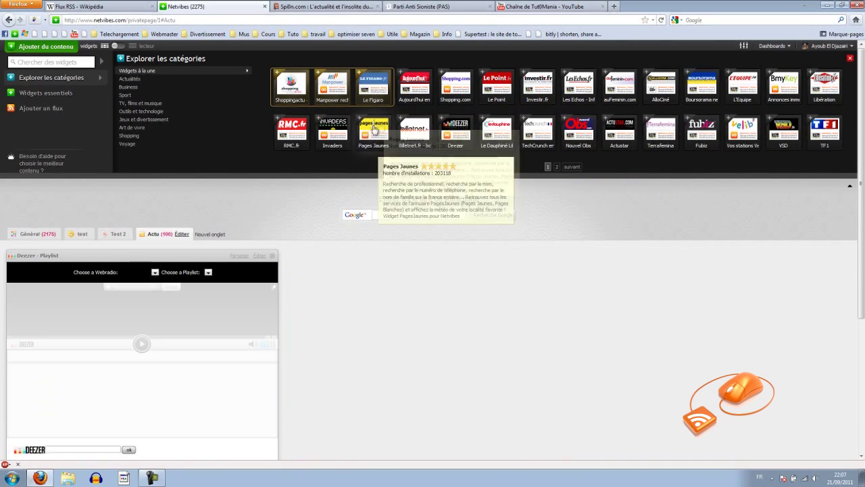
{"action": "left_click_drag", "start_coordinate": [377, 128], "coordinate": [379, 278]}
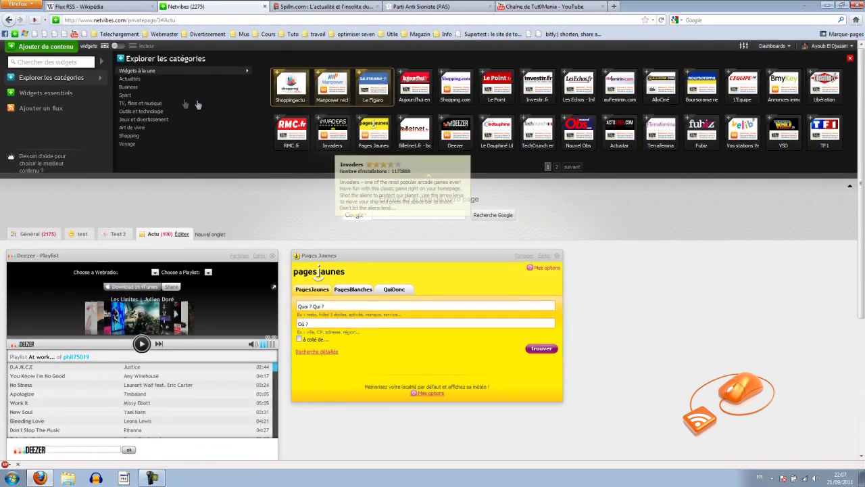
- View the widgets in the Sport category and close the widget catalogue
{"action": "left_click", "coordinate": [127, 95]}
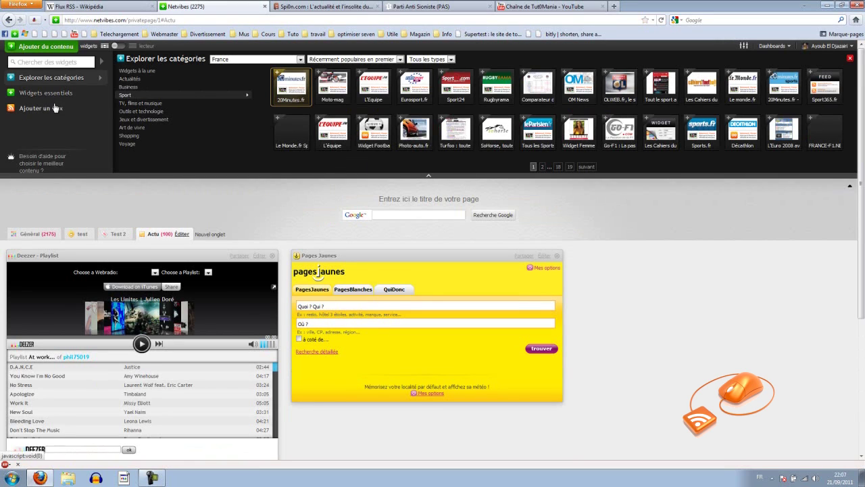
{"action": "left_click", "coordinate": [46, 47]}
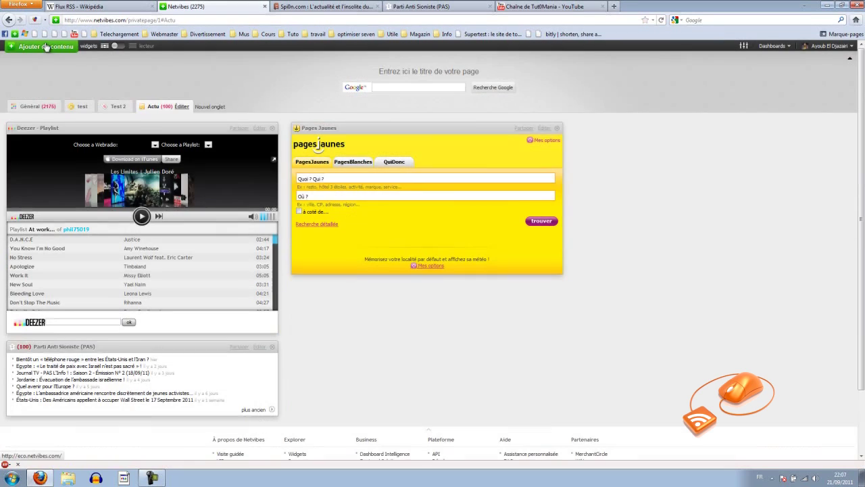
- View the Actu page's feed articles in the reader view and return to the widgets view
{"action": "left_click", "coordinate": [125, 47]}
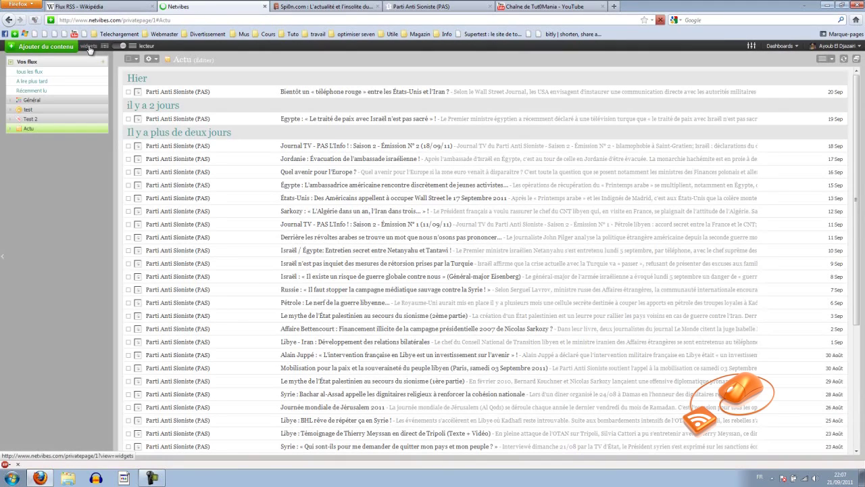
{"action": "left_click", "coordinate": [120, 46]}
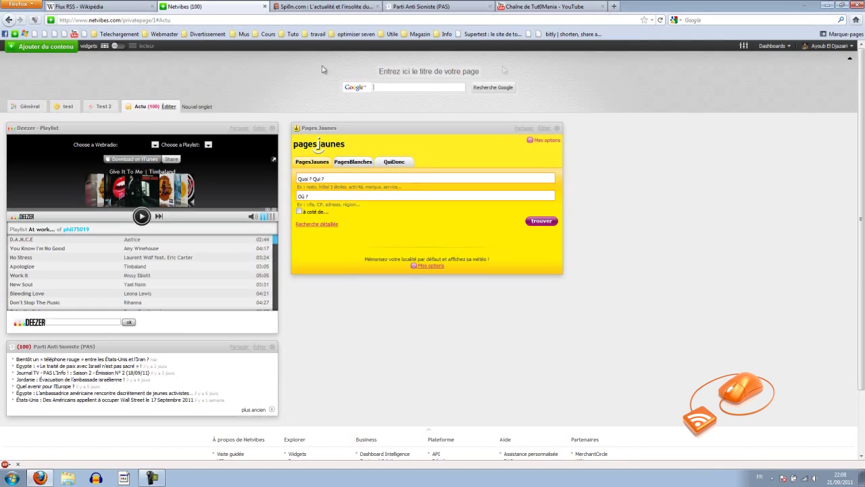
- Switch to the open Tut0Mania YouTube channel page and look over its featured video, profile and subscribers
{"action": "left_click", "coordinate": [566, 10]}
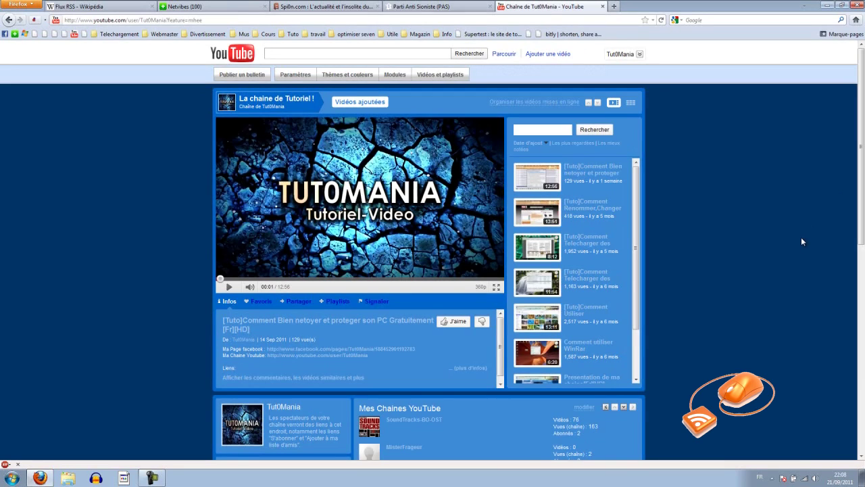
{"action": "scroll", "coordinate": [801, 241], "scroll_direction": "down", "scroll_amount": 3}
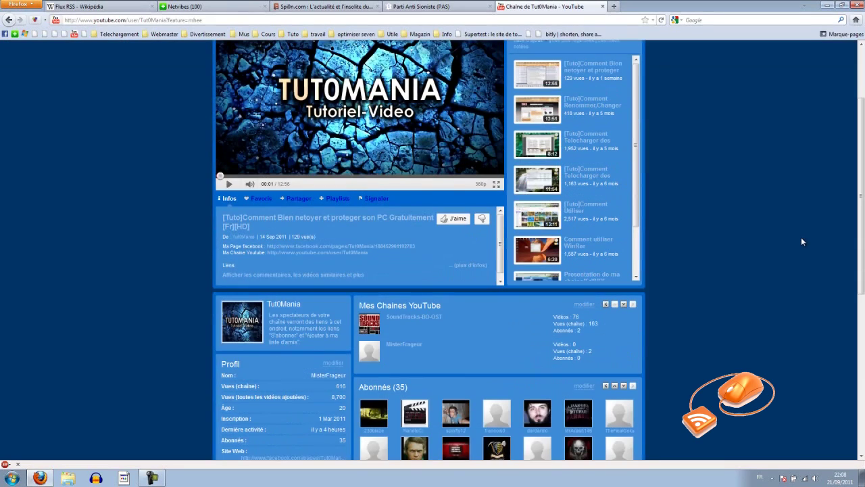
{"action": "scroll", "coordinate": [801, 241], "scroll_direction": "up", "scroll_amount": 3}
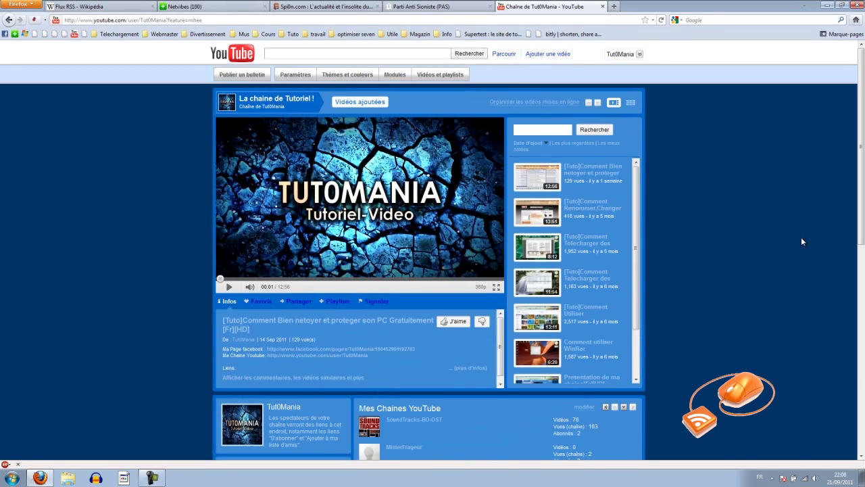
{"action": "scroll", "coordinate": [802, 241], "scroll_direction": "down", "scroll_amount": 3}
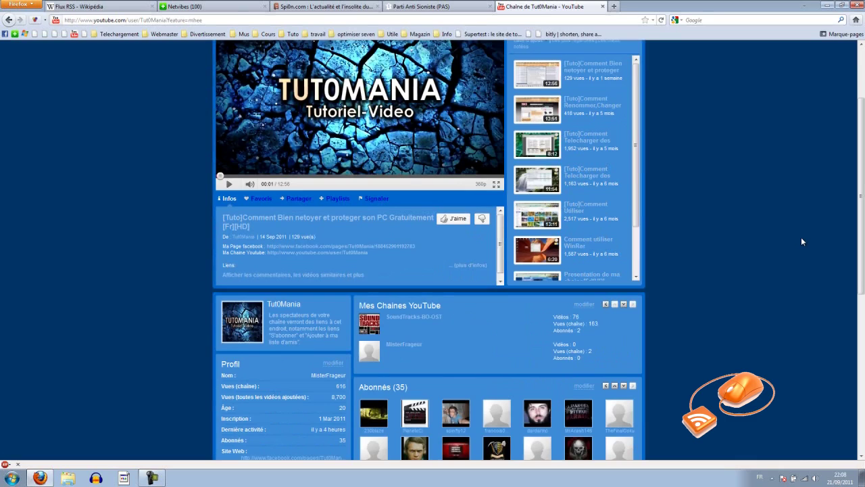
{"action": "scroll", "coordinate": [802, 241], "scroll_direction": "up", "scroll_amount": 3}
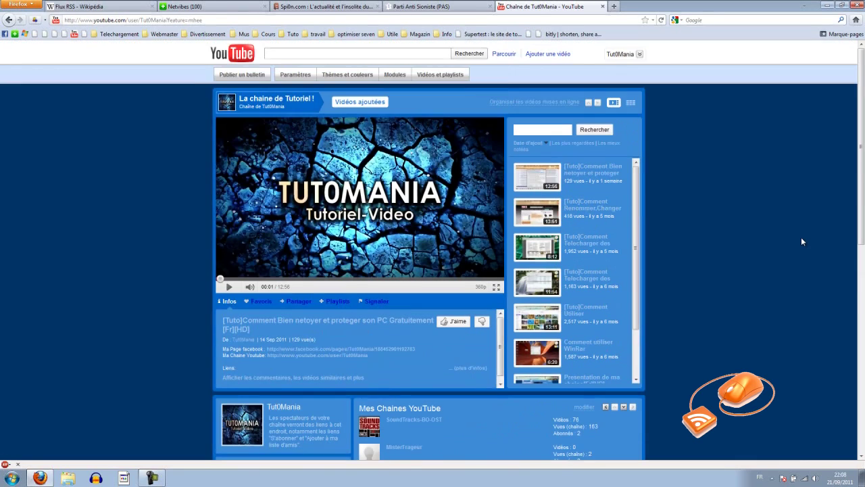